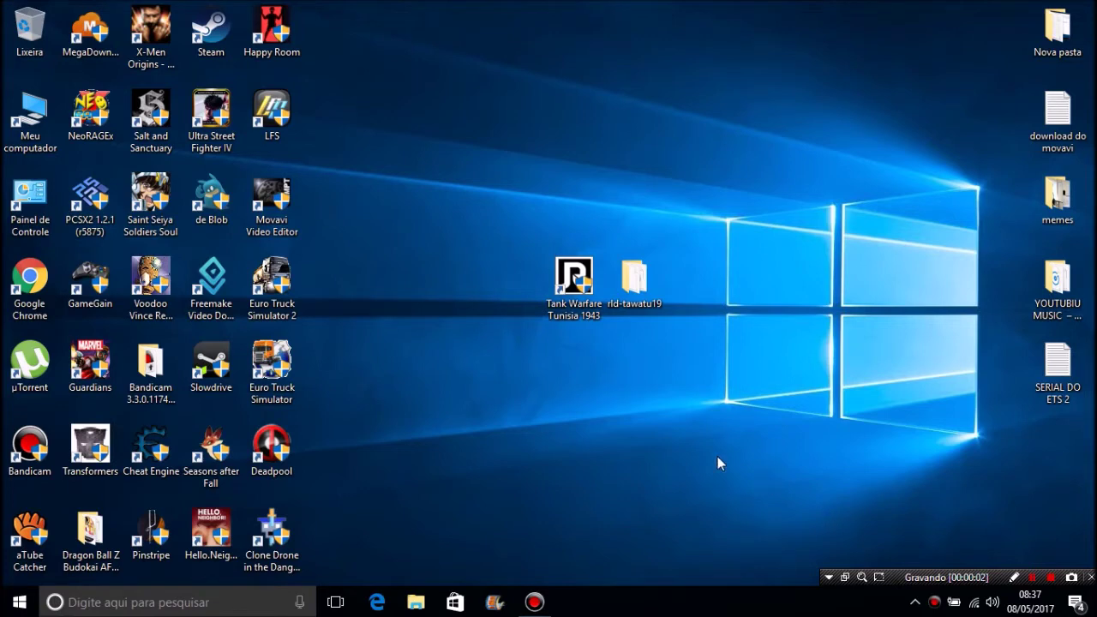
{"action": "left_click_drag", "start_coordinate": [727, 430], "coordinate": [453, 110]}
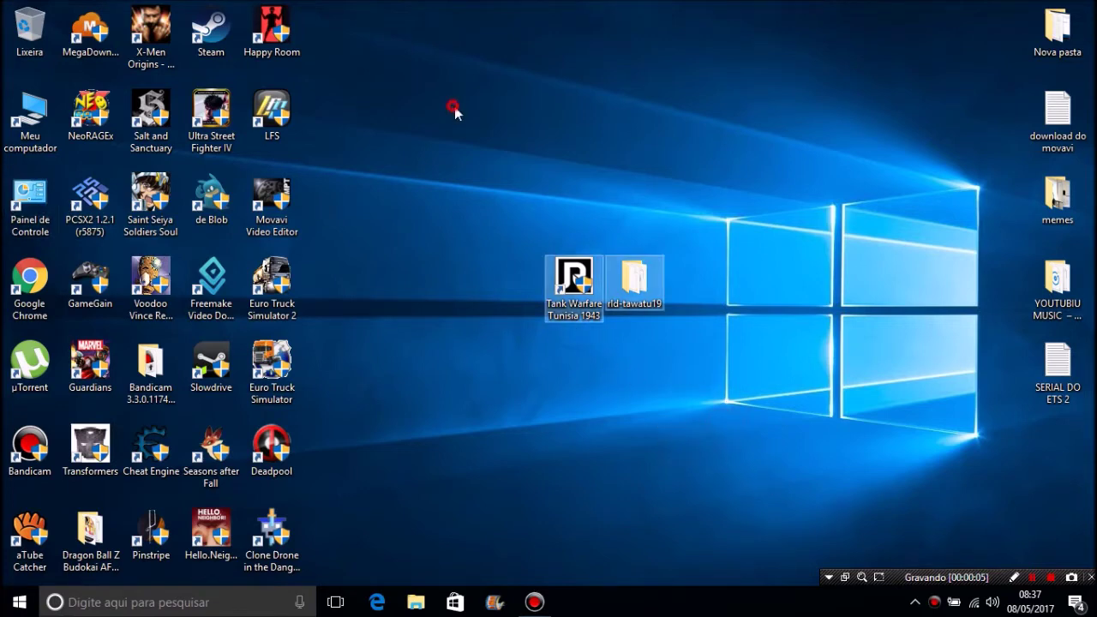
{"action": "left_click", "coordinate": [687, 388]}
{"action": "left_click", "coordinate": [574, 279]}
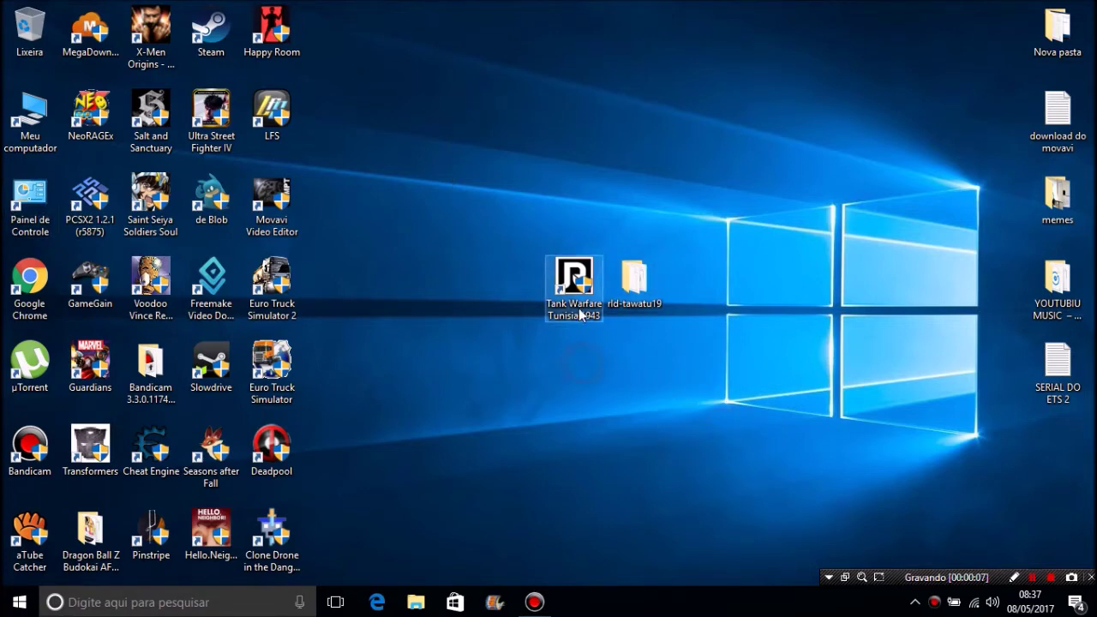
{"action": "left_click_drag", "start_coordinate": [734, 417], "coordinate": [499, 193]}
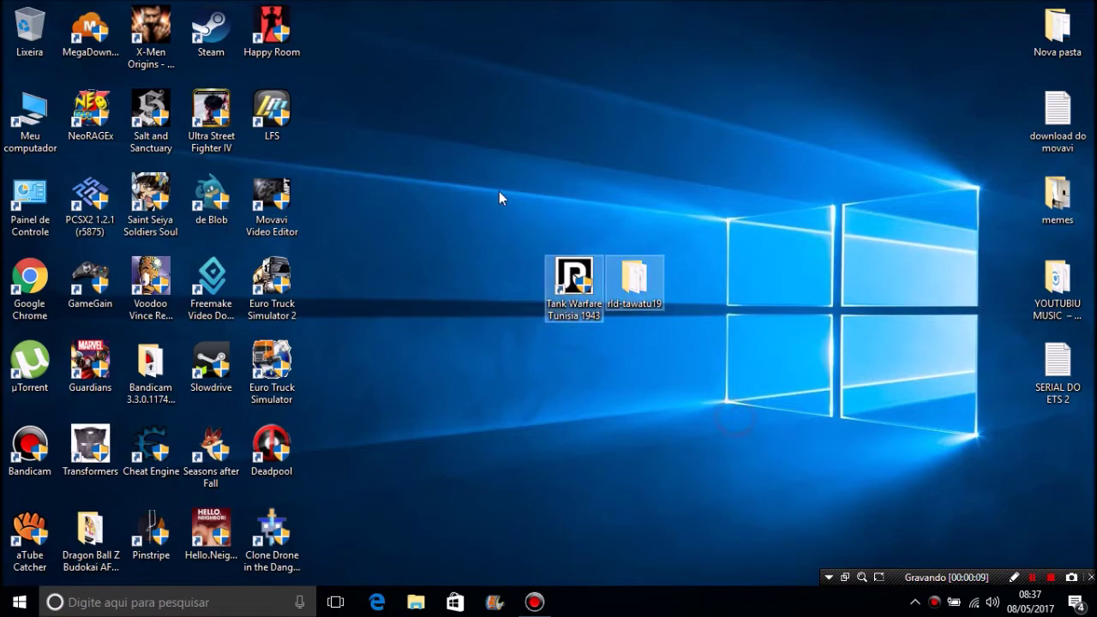
{"action": "left_click", "coordinate": [498, 193]}
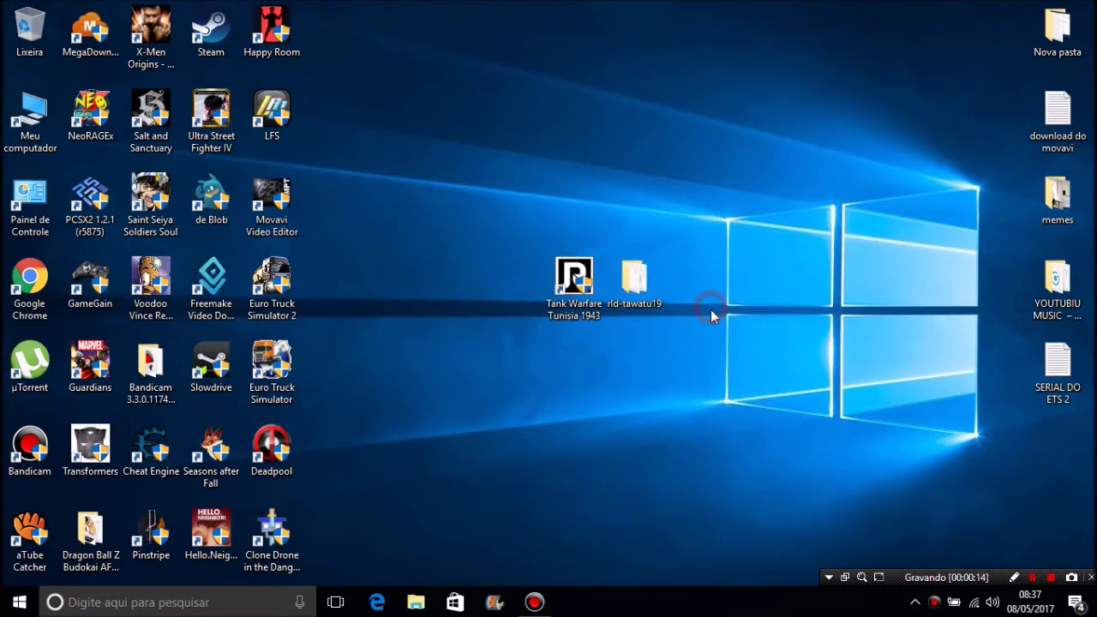
{"action": "left_click_drag", "start_coordinate": [742, 440], "coordinate": [472, 151]}
{"action": "left_click", "coordinate": [680, 377]}
{"action": "left_click", "coordinate": [634, 274]}
{"action": "left_click", "coordinate": [686, 409]}
{"action": "left_click", "coordinate": [634, 274]}
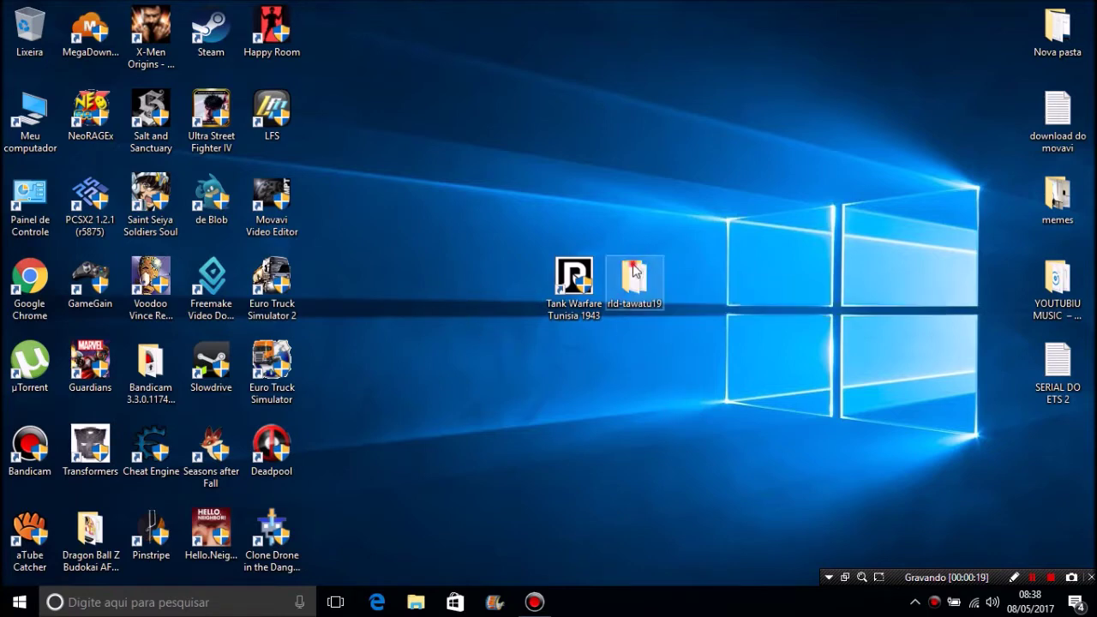
{"action": "left_click", "coordinate": [668, 422]}
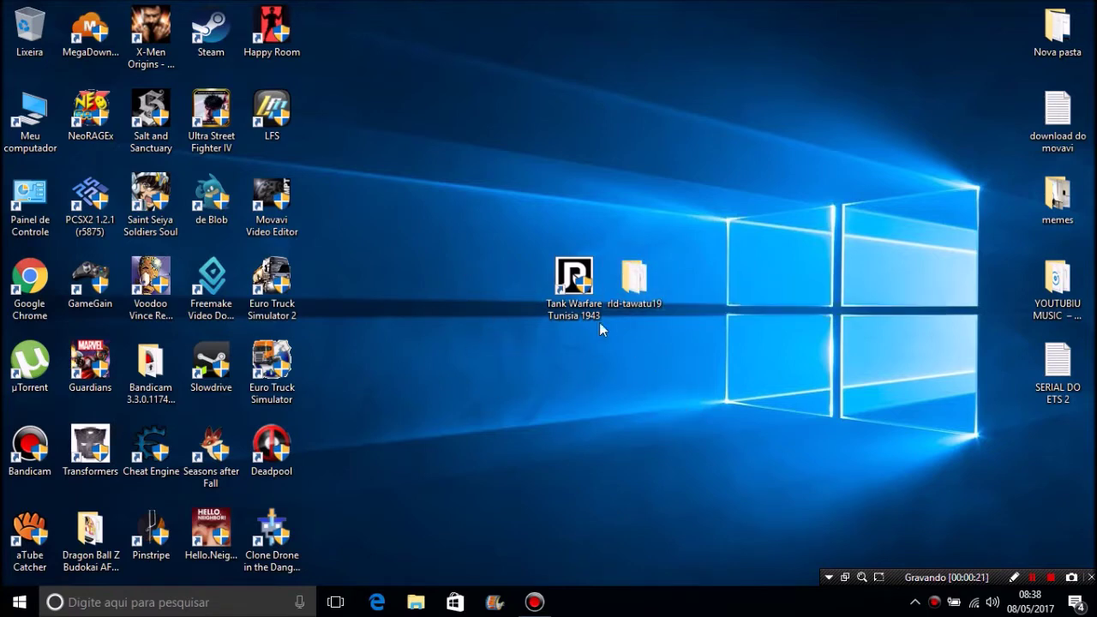
Open the rld-tawatu19 folder on the desktop and select the rld-tawatu19 disc image file.
{"action": "double_click", "coordinate": [645, 286]}
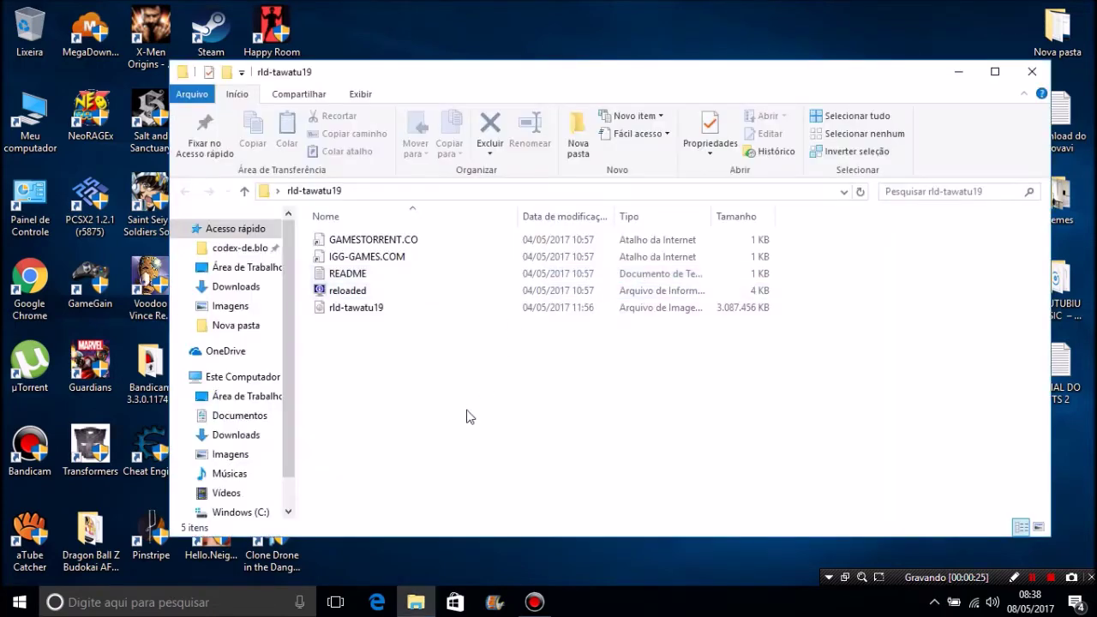
{"action": "left_click_drag", "start_coordinate": [467, 409], "coordinate": [364, 242]}
{"action": "left_click", "coordinate": [511, 440]}
{"action": "left_click", "coordinate": [384, 307]}
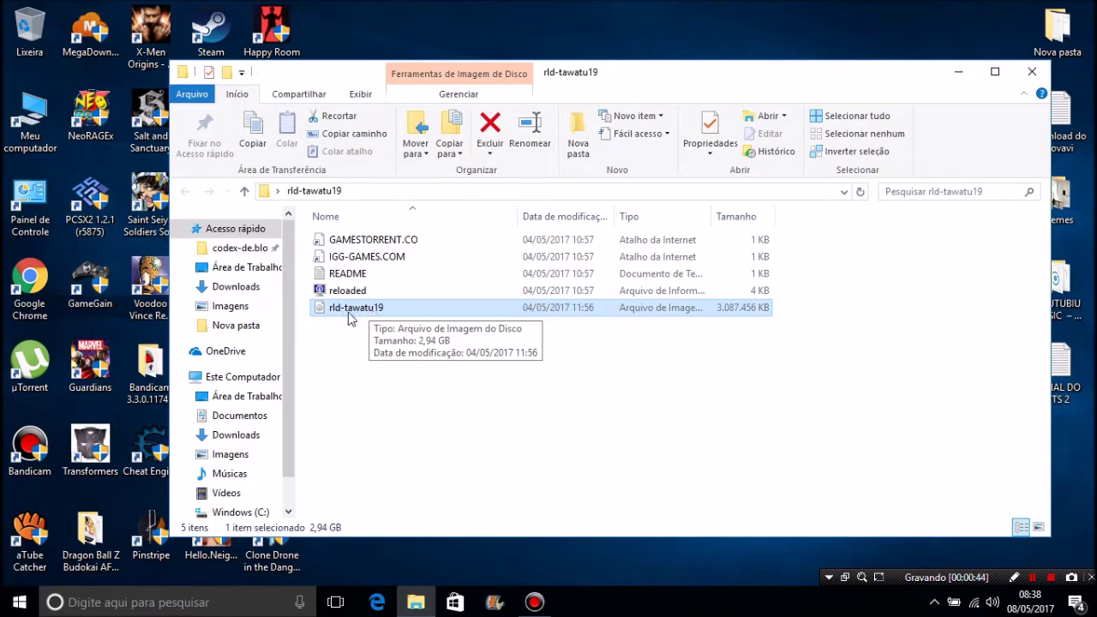
{"action": "right_click", "coordinate": [326, 307]}
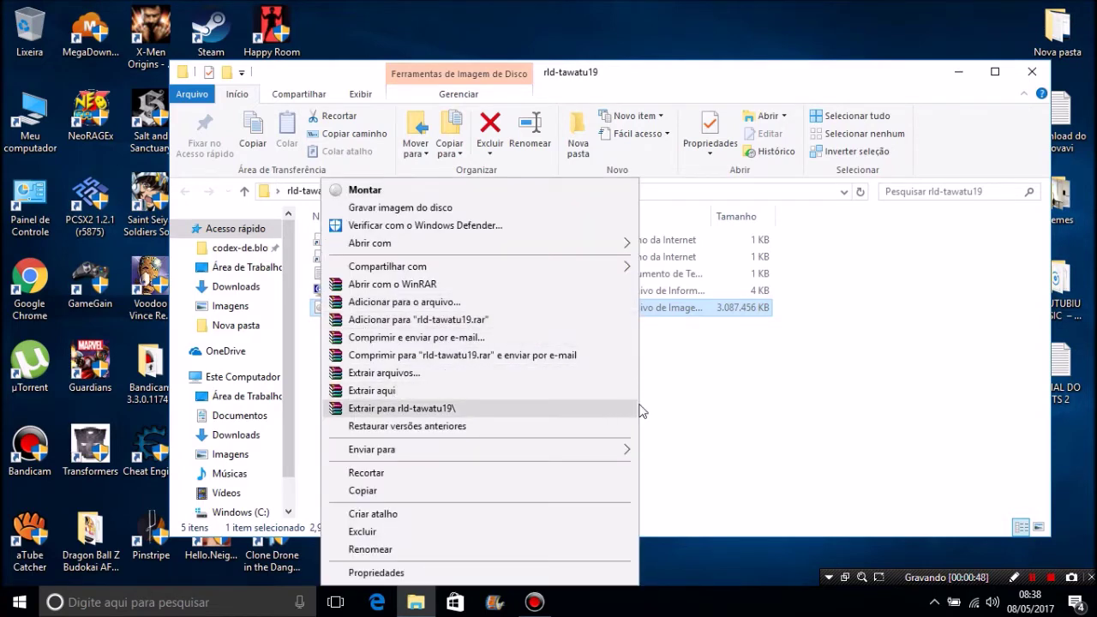
{"action": "left_click", "coordinate": [667, 407]}
{"action": "left_click", "coordinate": [326, 309]}
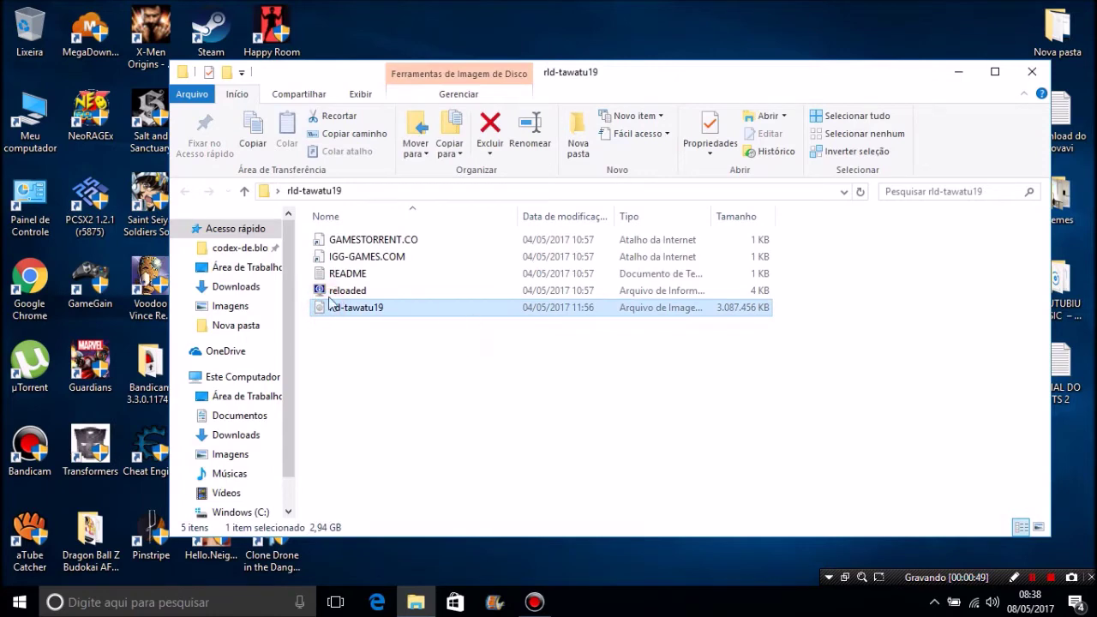
{"action": "right_click", "coordinate": [384, 319]}
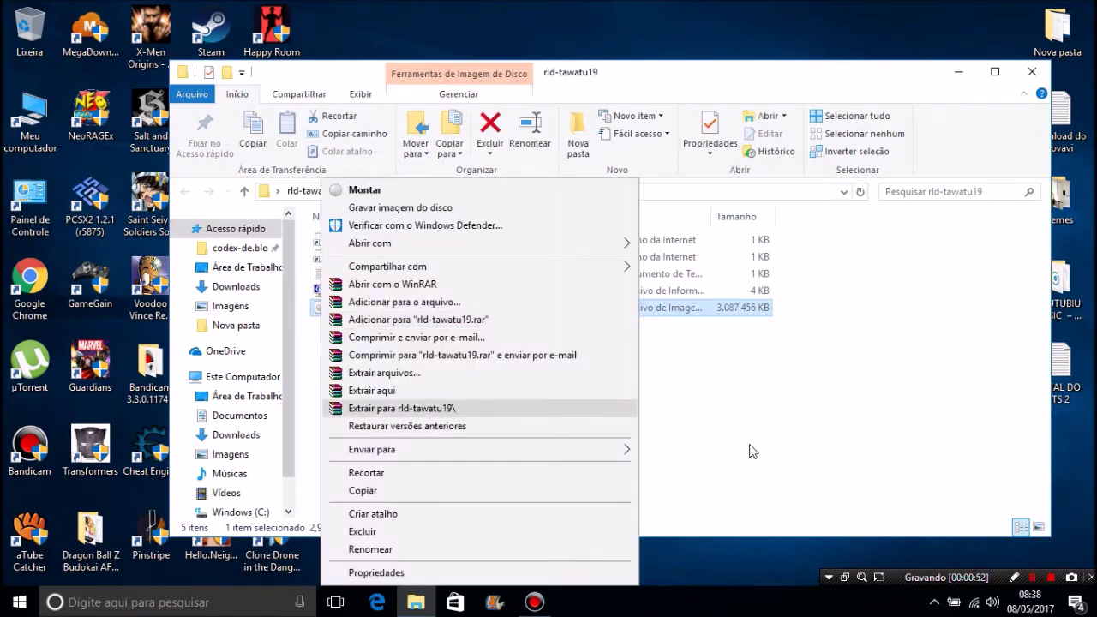
{"action": "left_click", "coordinate": [786, 443]}
{"action": "left_click", "coordinate": [348, 316]}
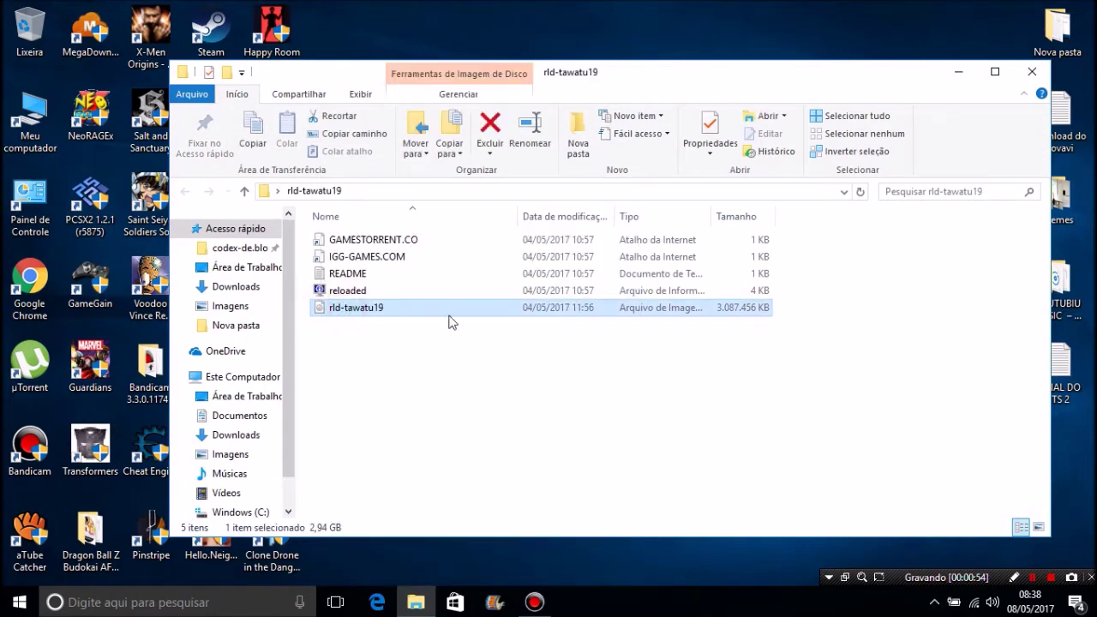
{"action": "left_click", "coordinate": [470, 340]}
{"action": "left_click", "coordinate": [338, 310]}
{"action": "left_click", "coordinate": [498, 401]}
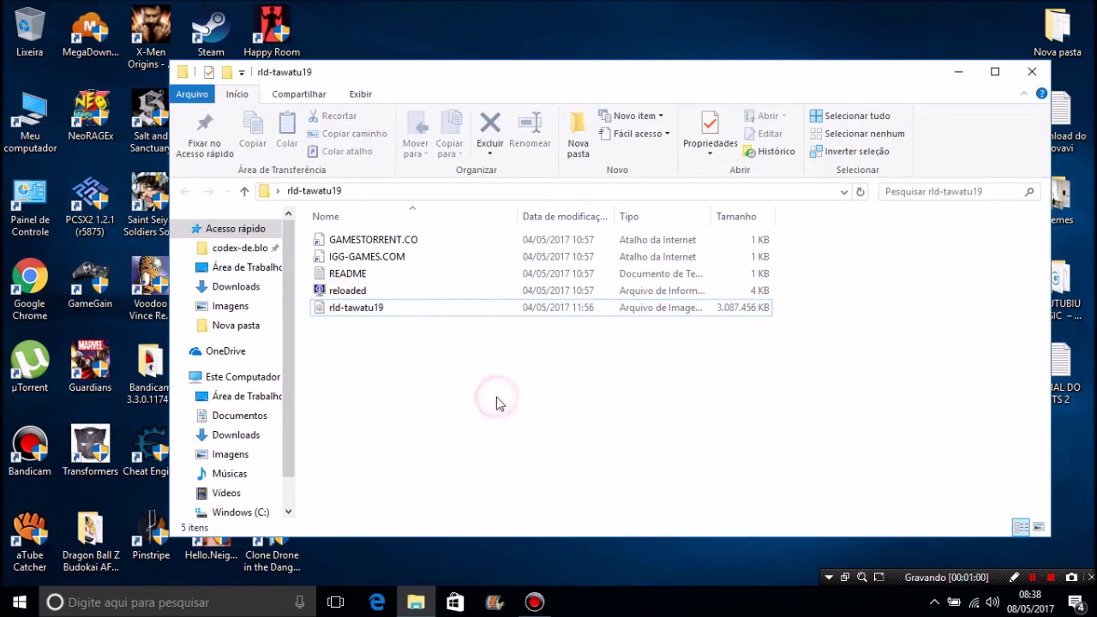
{"action": "left_click", "coordinate": [321, 310]}
{"action": "left_click", "coordinate": [521, 415]}
{"action": "left_click", "coordinate": [350, 311]}
{"action": "left_click", "coordinate": [448, 363]}
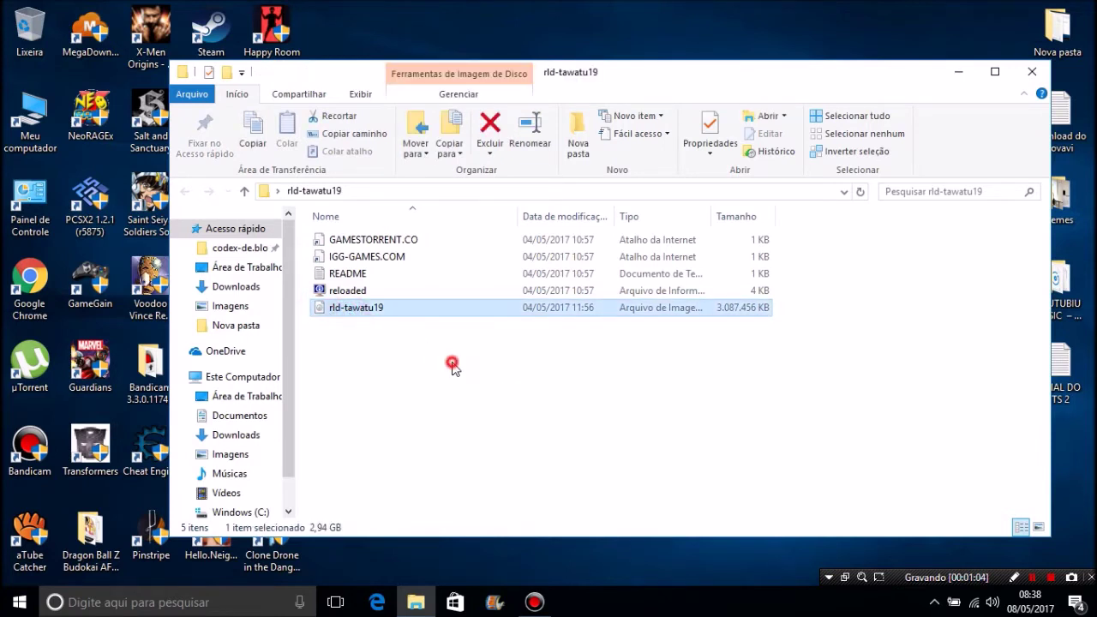
Mount the rld-tawatu19 disc image as a virtual DVD drive.
{"action": "left_click", "coordinate": [361, 310]}
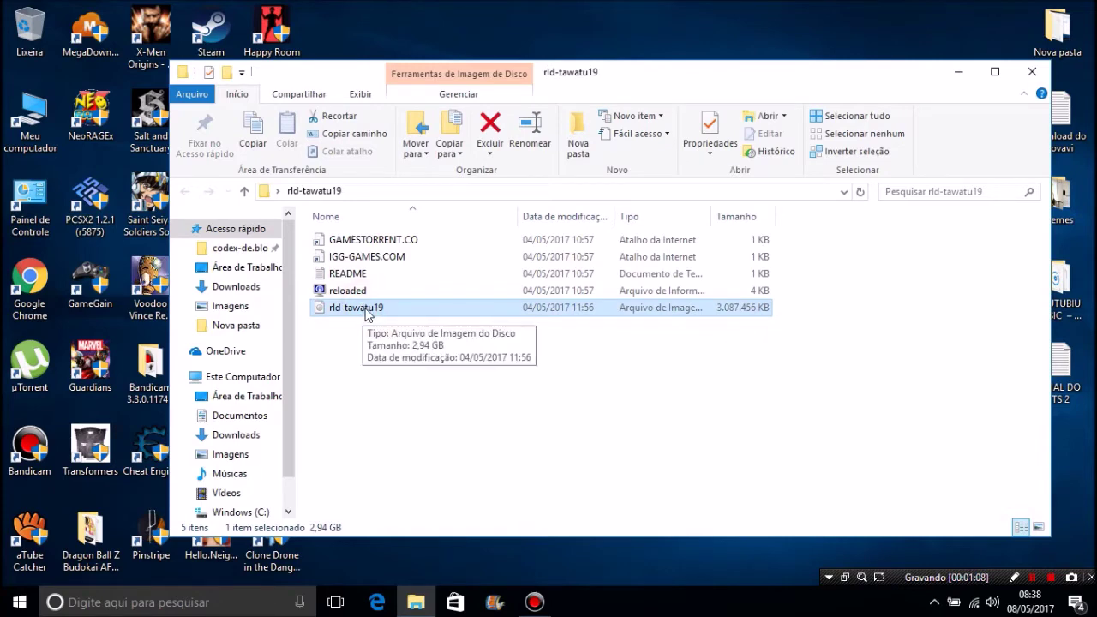
{"action": "right_click", "coordinate": [364, 316]}
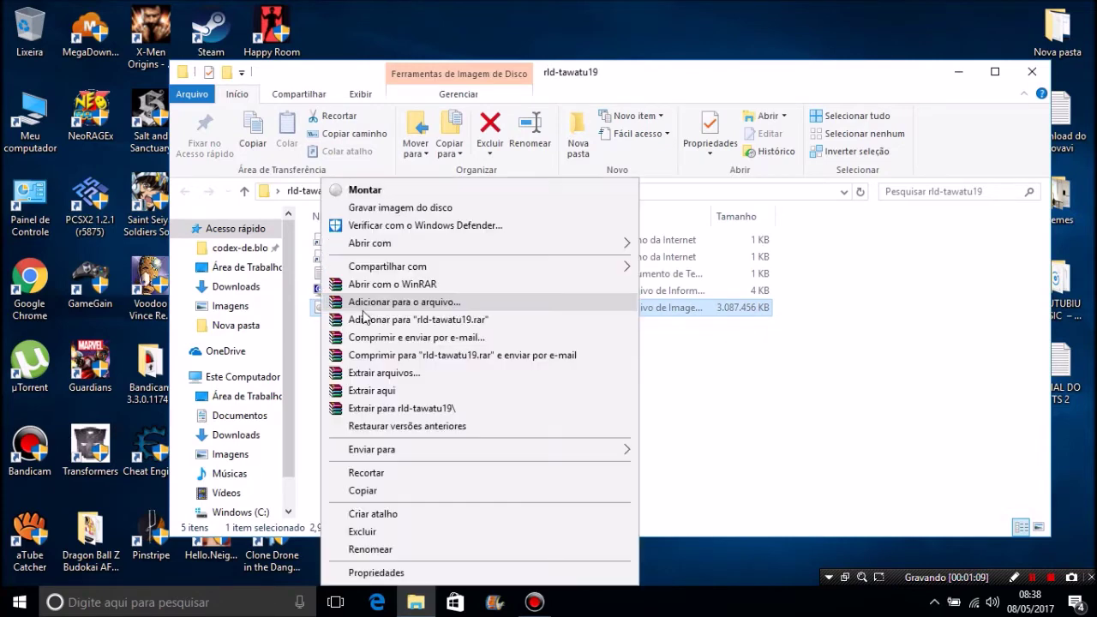
{"action": "left_click", "coordinate": [451, 187]}
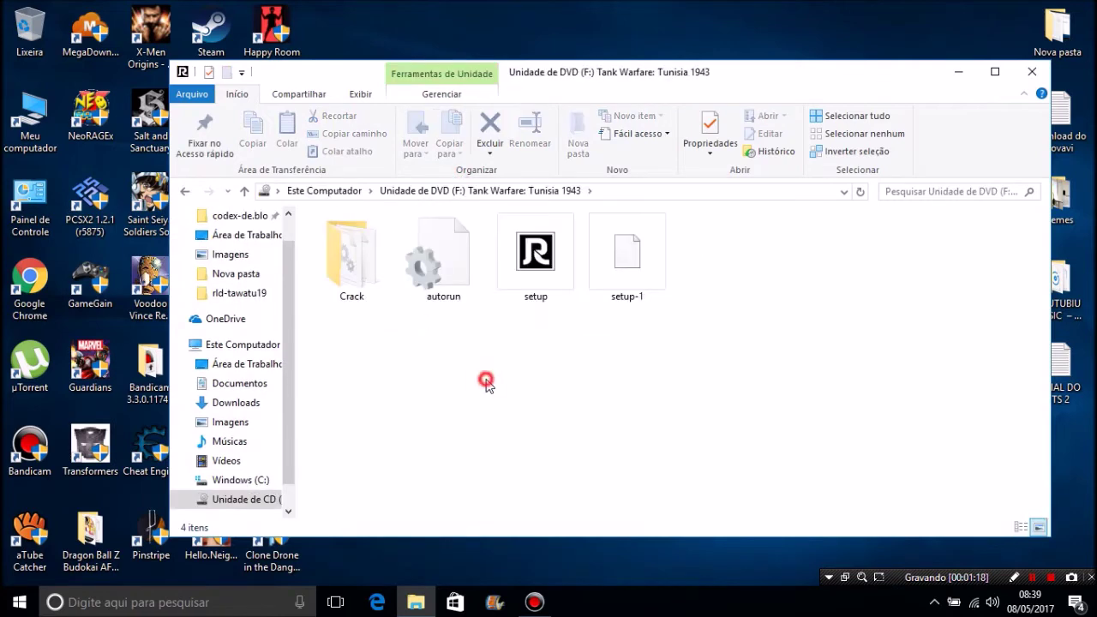
Run the setup program on the mounted Tank Warfare: Tunisia 1943 disc as administrator.
{"action": "left_click", "coordinate": [541, 249]}
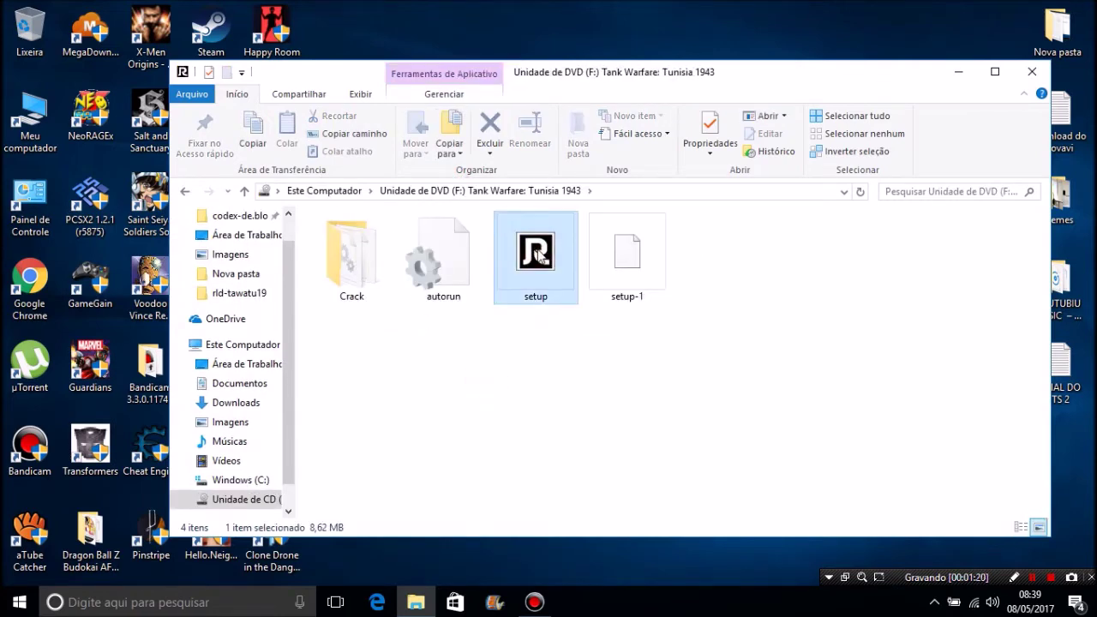
{"action": "right_click", "coordinate": [538, 254]}
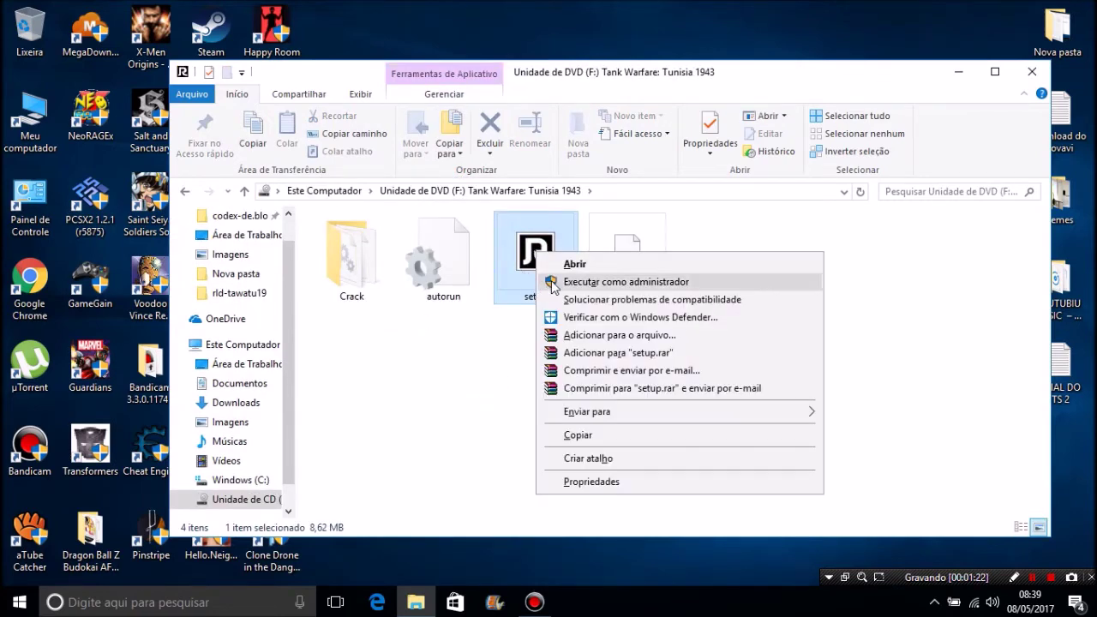
{"action": "left_click", "coordinate": [552, 281]}
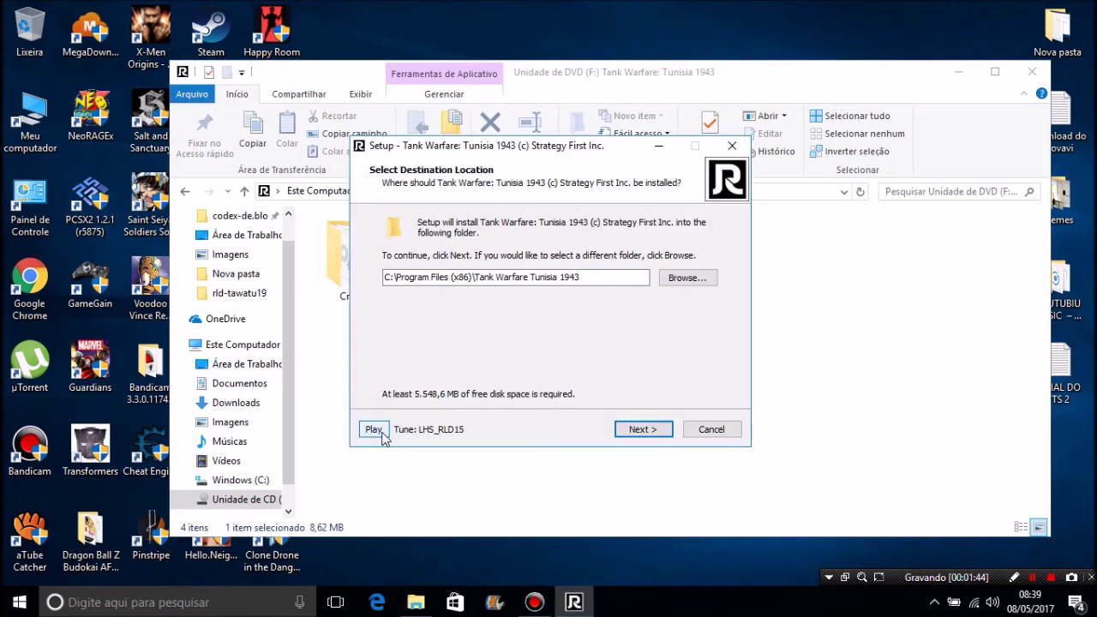
Examine the proposed installation path on the installer's destination page.
{"action": "left_click_drag", "start_coordinate": [591, 277], "coordinate": [372, 276]}
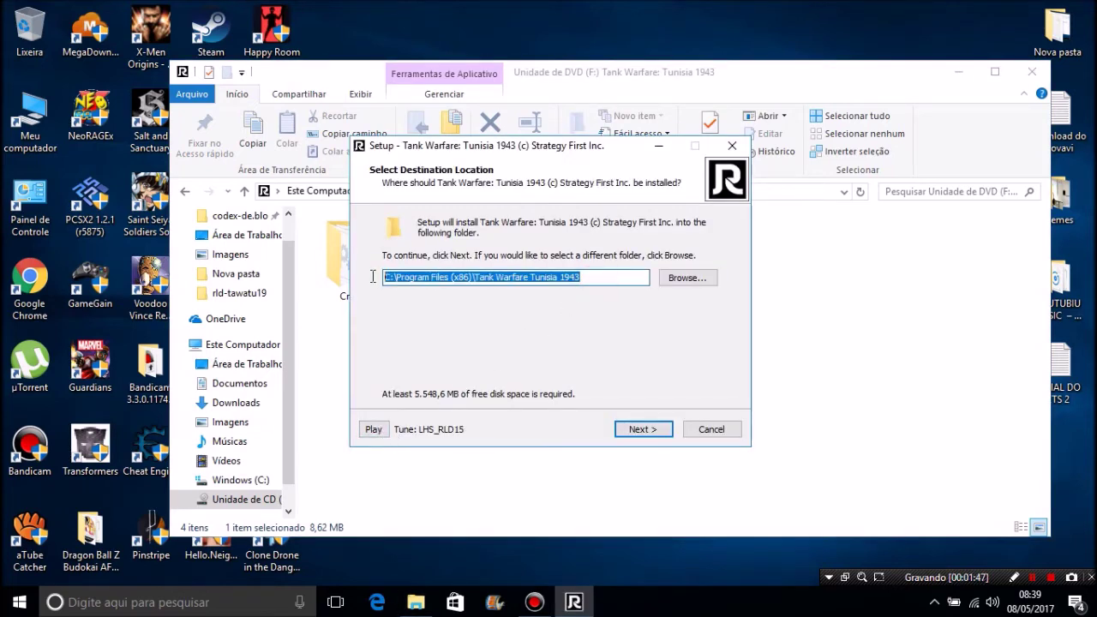
{"action": "left_click", "coordinate": [590, 276]}
{"action": "left_click_drag", "start_coordinate": [591, 277], "coordinate": [380, 277]}
{"action": "left_click", "coordinate": [620, 277]}
{"action": "left_click_drag", "start_coordinate": [590, 276], "coordinate": [336, 273]}
{"action": "left_click", "coordinate": [622, 279]}
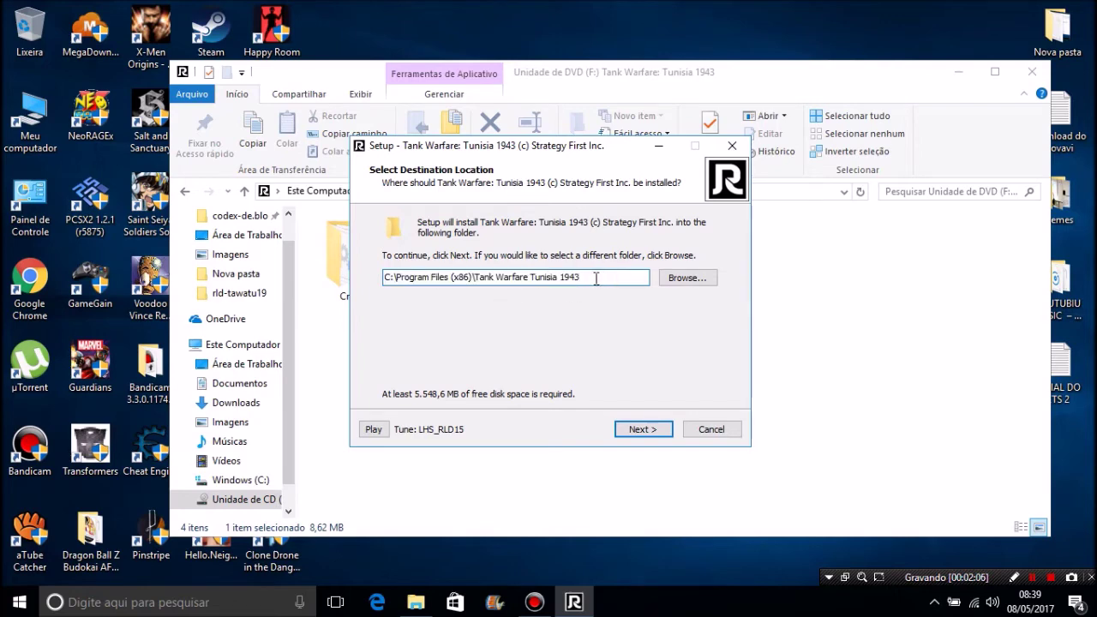
{"action": "left_click_drag", "start_coordinate": [597, 278], "coordinate": [338, 274]}
{"action": "left_click", "coordinate": [628, 280]}
{"action": "left_click_drag", "start_coordinate": [631, 278], "coordinate": [381, 281]}
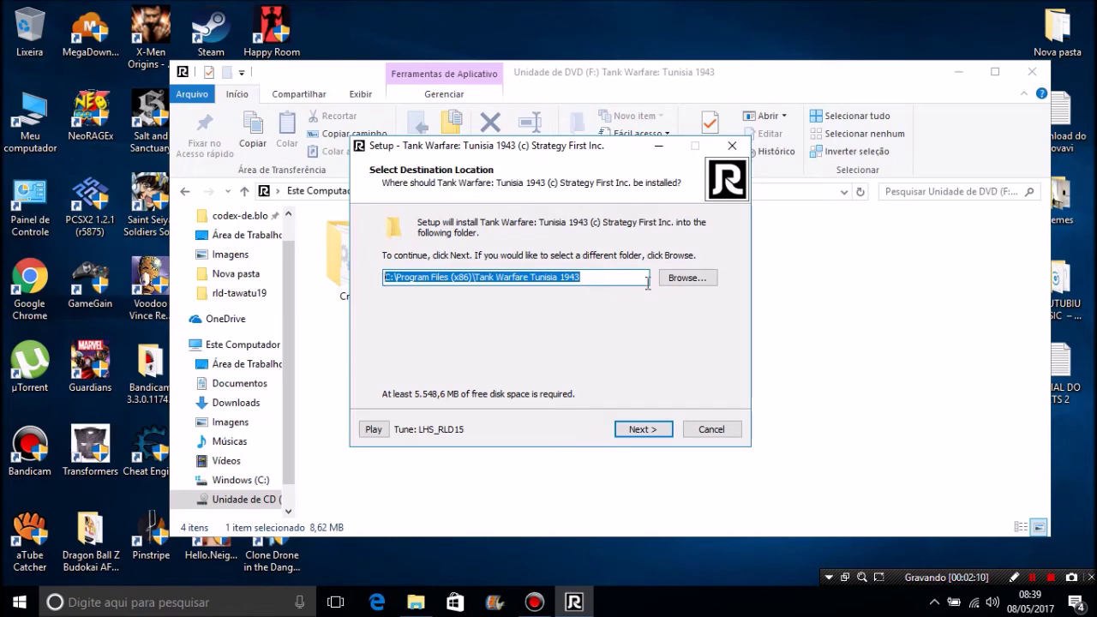
{"action": "left_click_drag", "start_coordinate": [630, 280], "coordinate": [377, 281]}
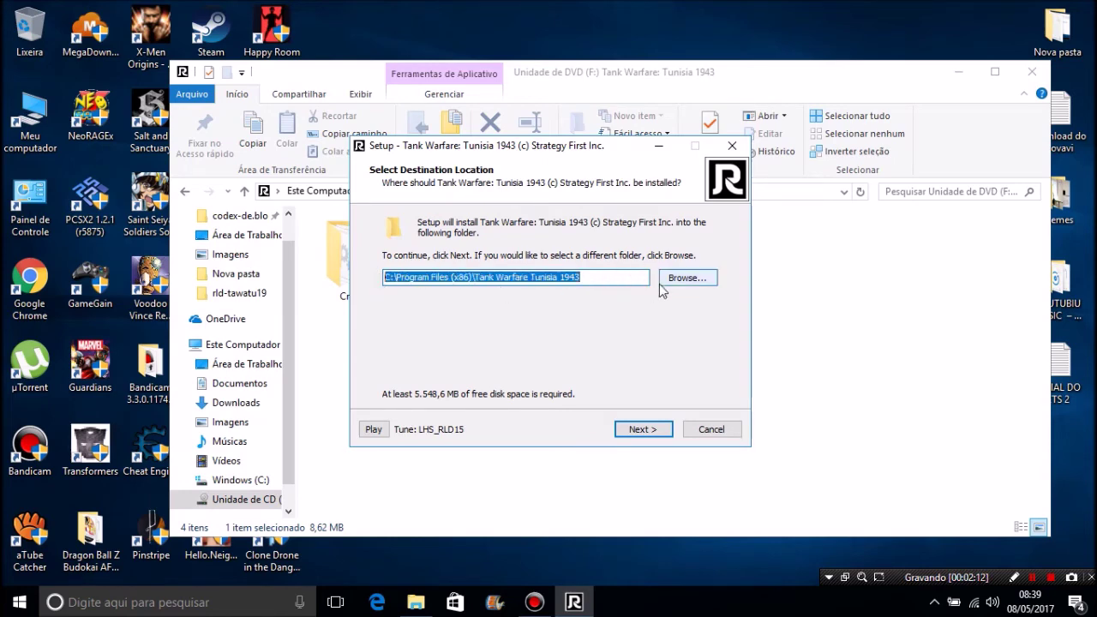
{"action": "left_click", "coordinate": [630, 279]}
{"action": "left_click_drag", "start_coordinate": [607, 279], "coordinate": [326, 286]}
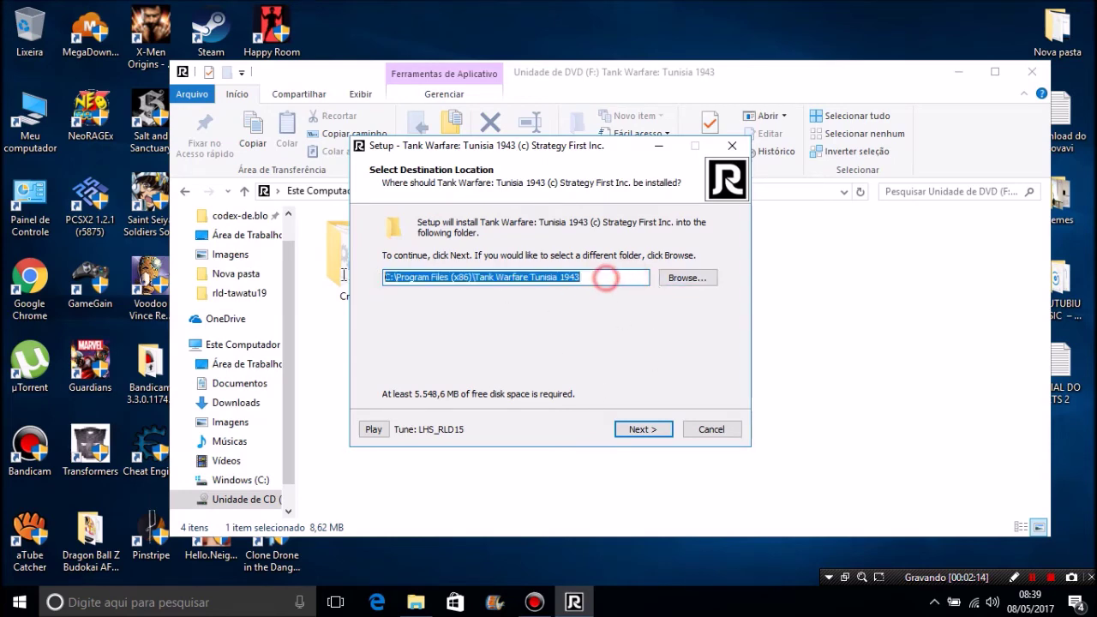
{"action": "left_click", "coordinate": [585, 279]}
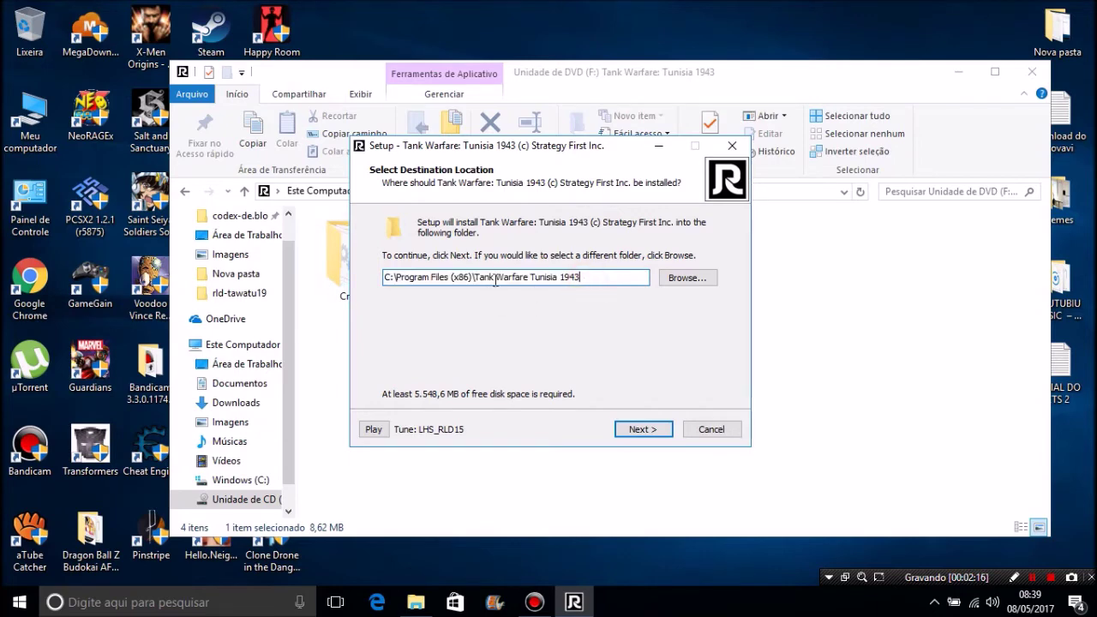
Accept the default destination folder, keep only the desktop icon task enabled, and continue to the installation summary.
{"action": "left_click", "coordinate": [639, 429]}
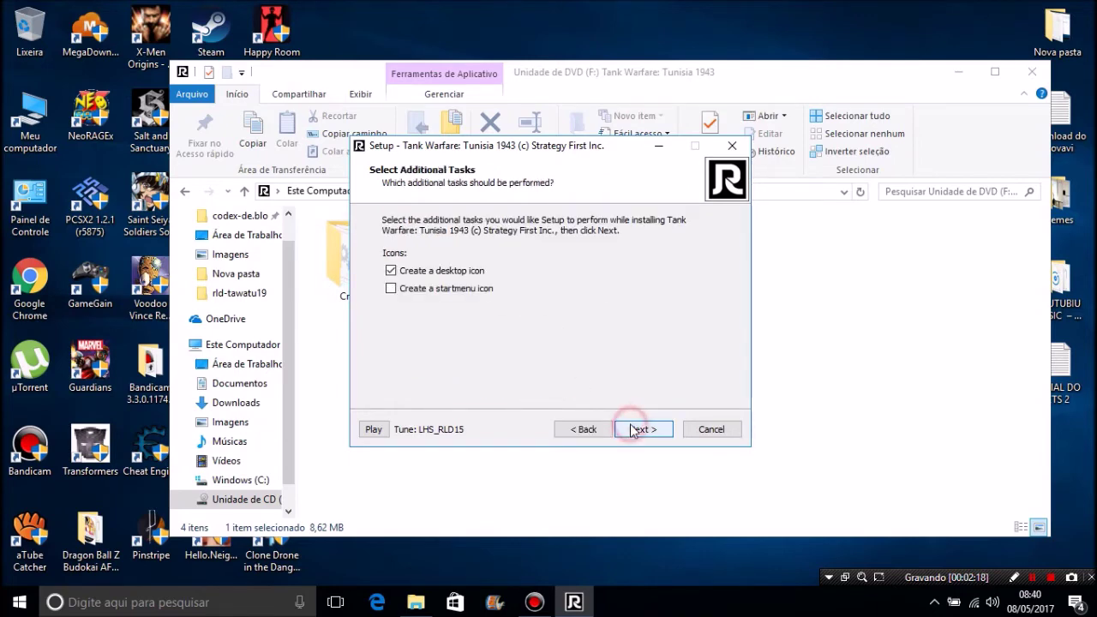
{"action": "double_click", "coordinate": [445, 274]}
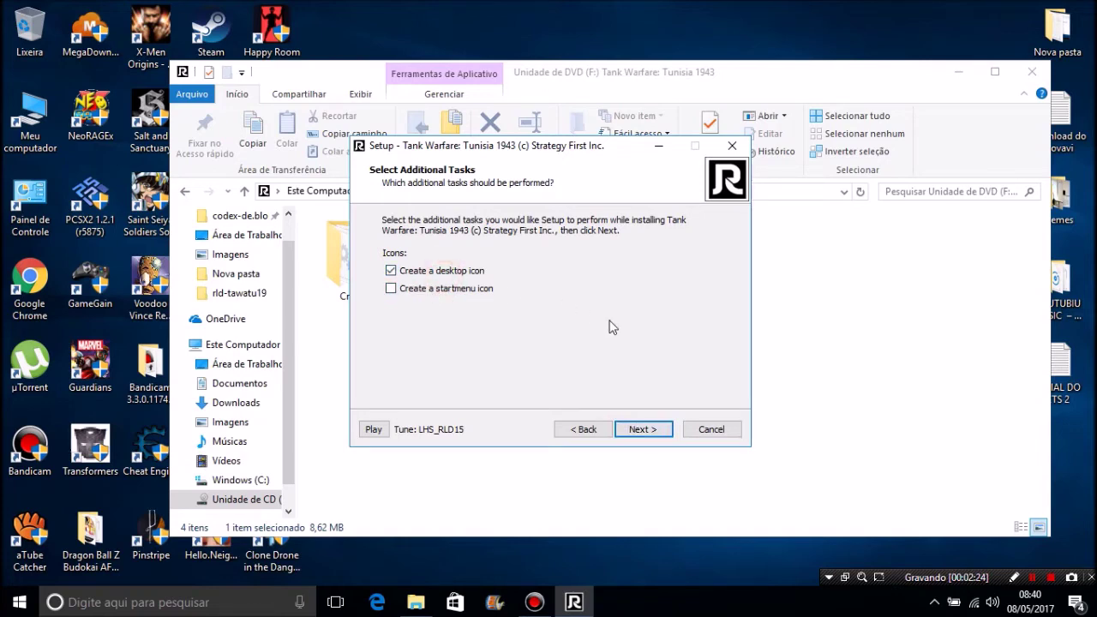
{"action": "left_click", "coordinate": [650, 424]}
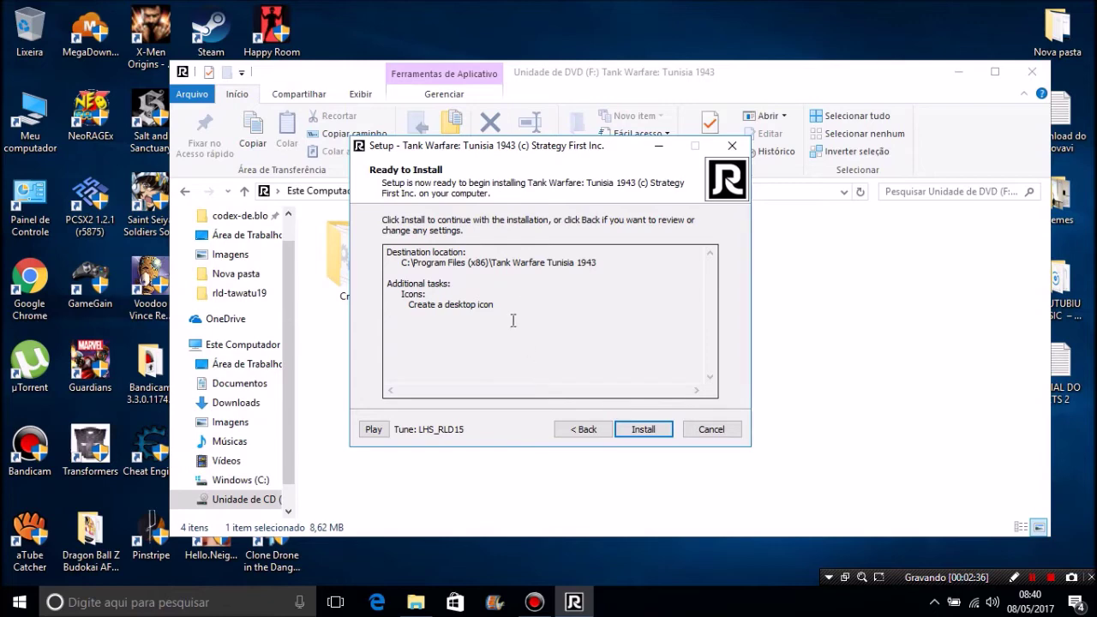
Cancel the Tank Warfare: Tunisia 1943 setup and confirm exiting it.
{"action": "left_click", "coordinate": [707, 432]}
{"action": "left_click", "coordinate": [616, 374]}
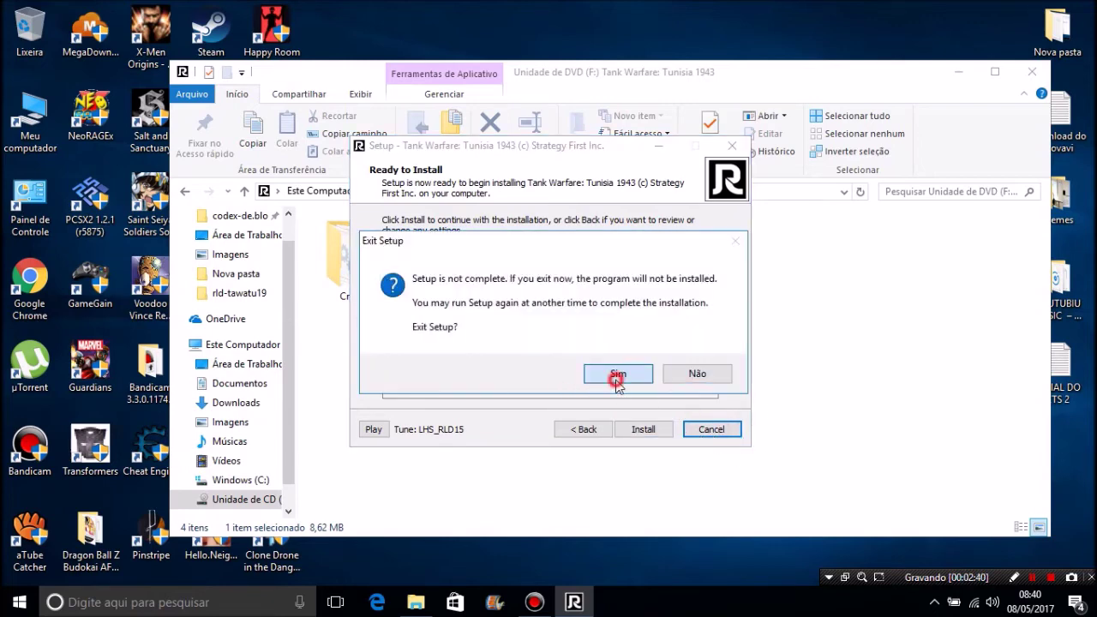
{"action": "left_click", "coordinate": [400, 380]}
{"action": "left_click", "coordinate": [439, 279]}
{"action": "left_click", "coordinate": [713, 413]}
{"action": "left_click", "coordinate": [513, 485]}
Open the mounted Tank Warfare: Tunisia 1943 DVD drive (F:) from Este Computador.
{"action": "left_click", "coordinate": [247, 345]}
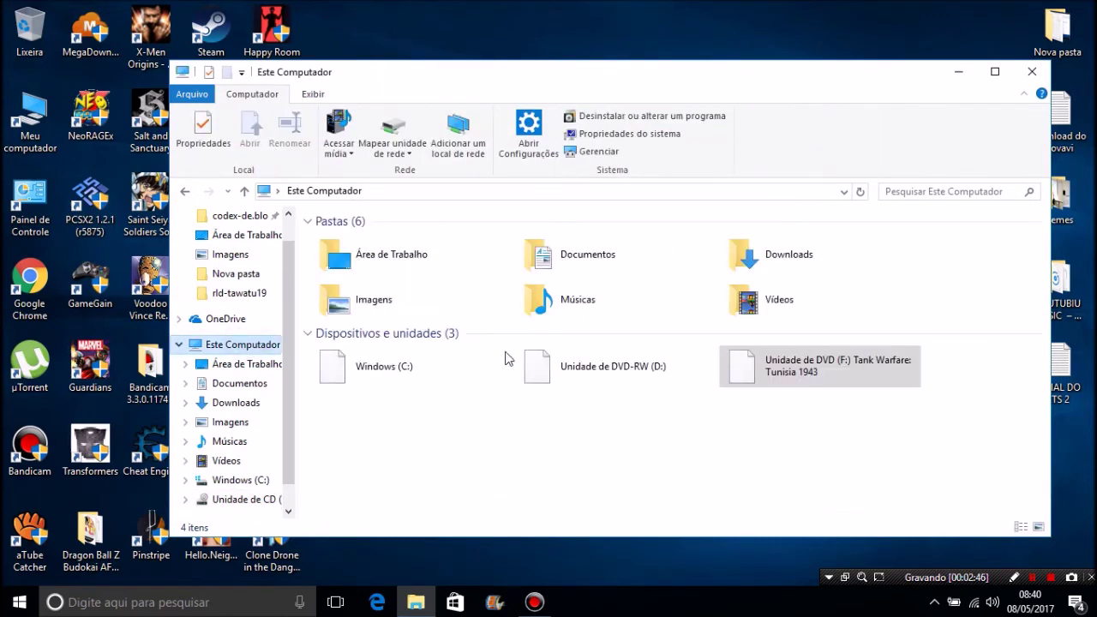
{"action": "left_click", "coordinate": [771, 376]}
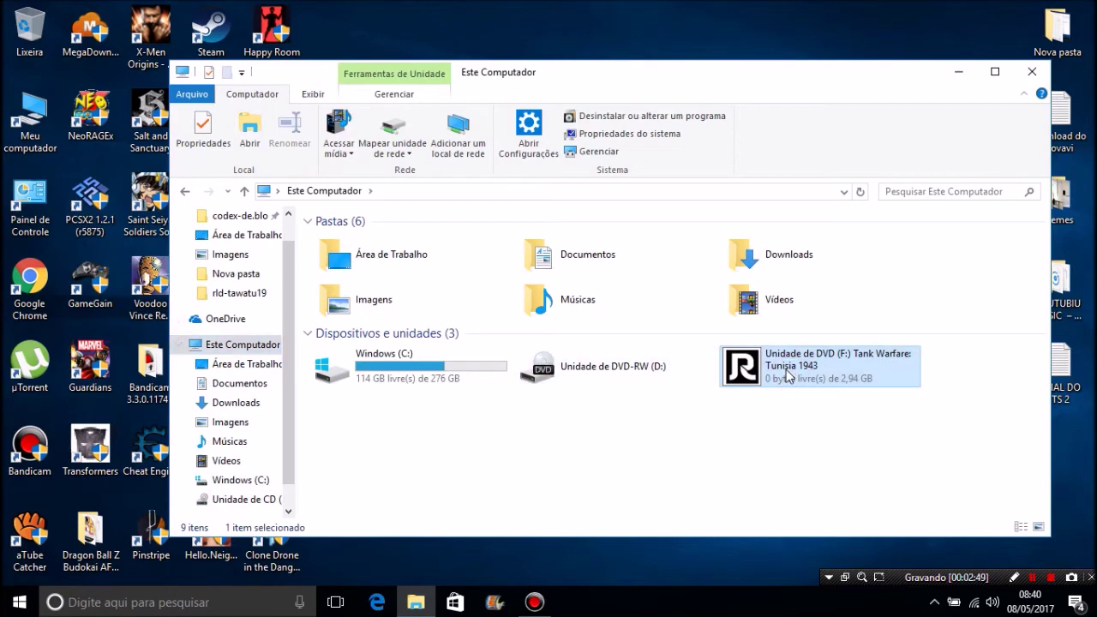
{"action": "right_click", "coordinate": [786, 377]}
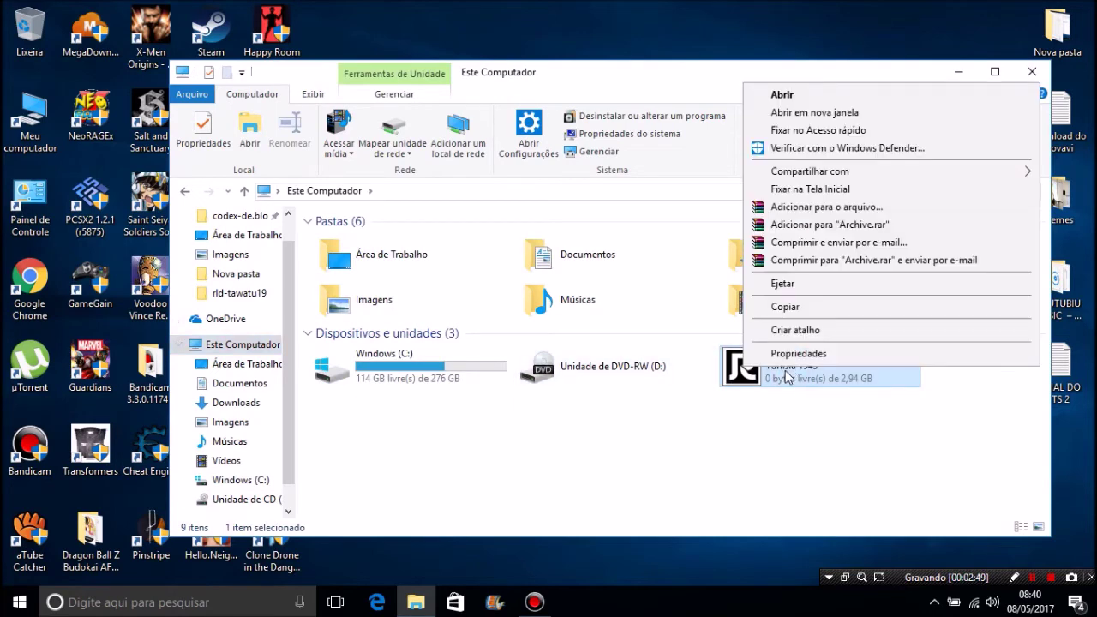
{"action": "left_click", "coordinate": [783, 96]}
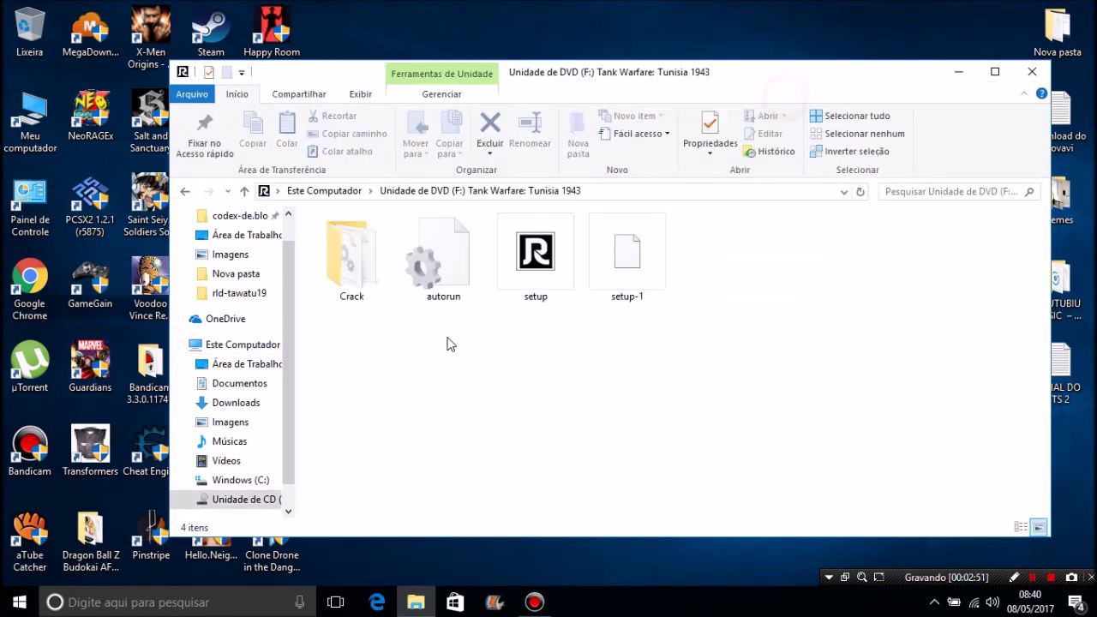
Copy steam_api, steam_api64.dll and steam000.wow from the disc's Crack folder and close the folder window.
{"action": "double_click", "coordinate": [358, 274]}
{"action": "left_click_drag", "start_coordinate": [499, 347], "coordinate": [344, 242]}
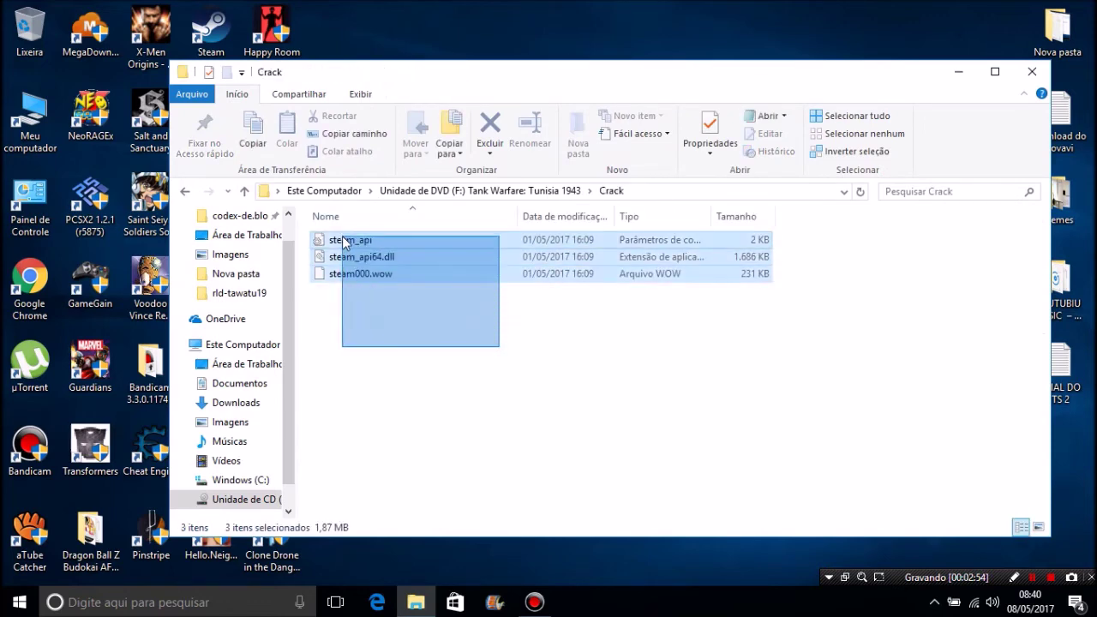
{"action": "right_click", "coordinate": [321, 243]}
{"action": "left_click", "coordinate": [390, 371]}
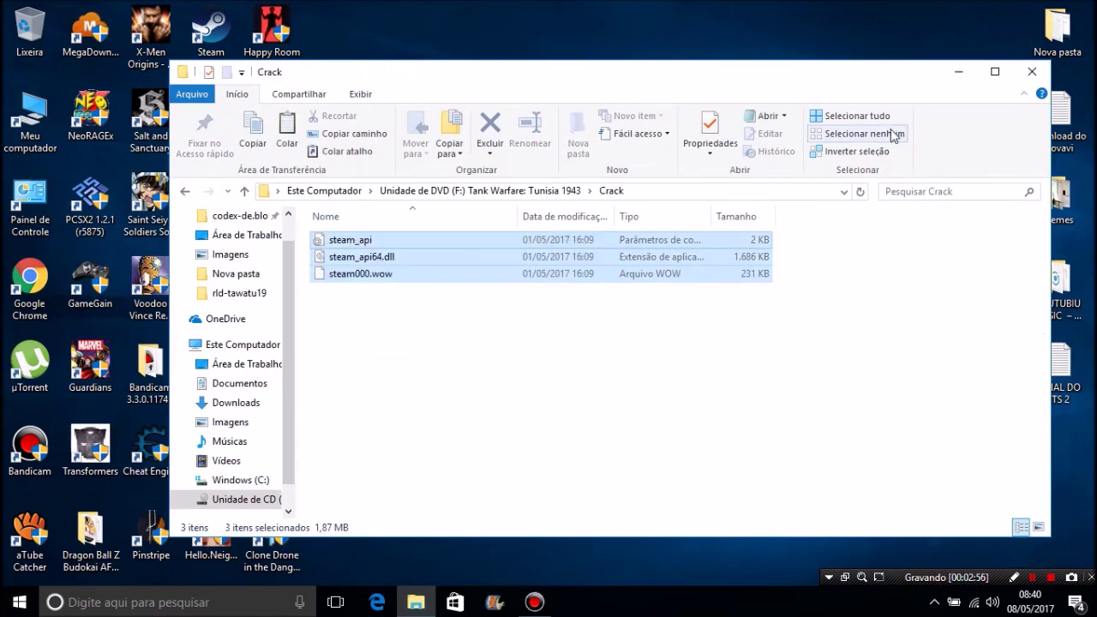
{"action": "left_click", "coordinate": [1033, 71]}
Open the file location of the Tank Warfare Tunisia 1943 desktop shortcut.
{"action": "left_click_drag", "start_coordinate": [577, 321], "coordinate": [491, 279]}
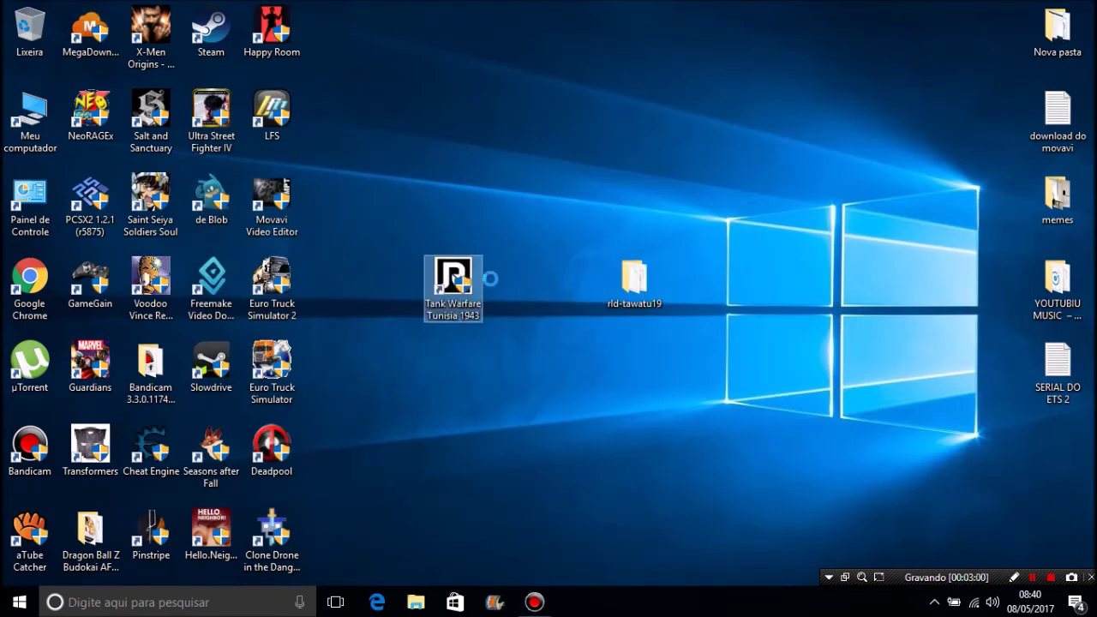
{"action": "right_click", "coordinate": [446, 279]}
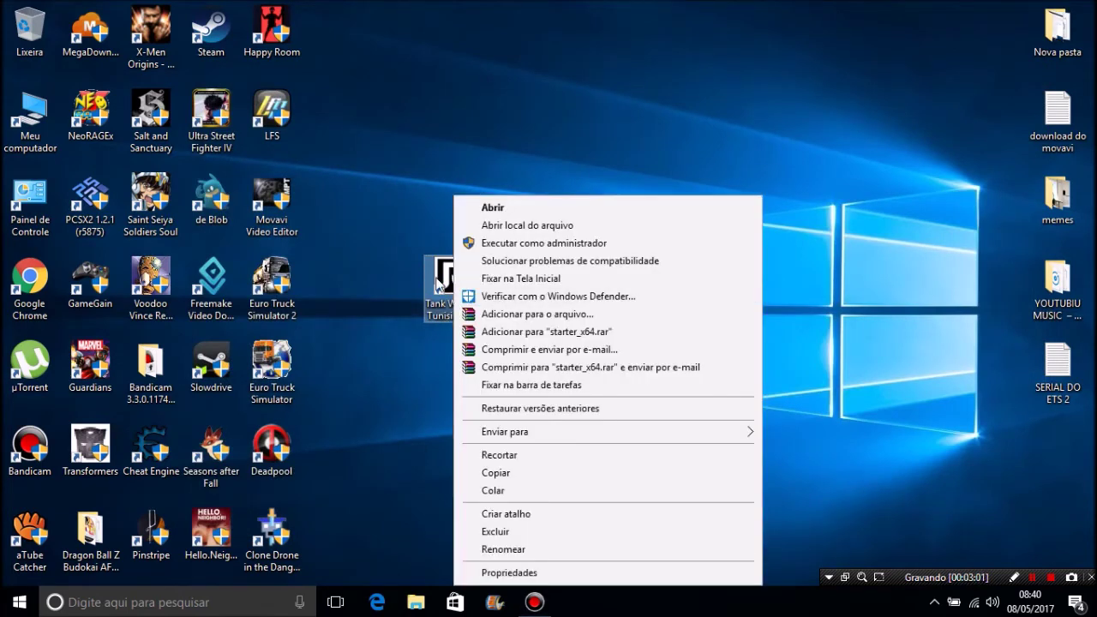
{"action": "left_click", "coordinate": [526, 226]}
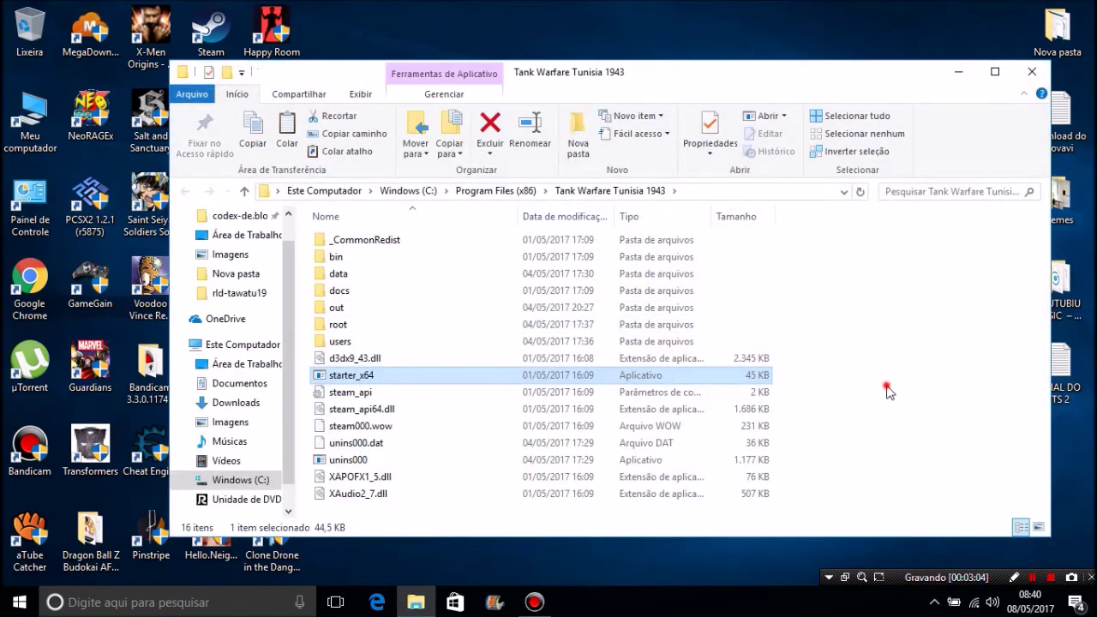
Paste the copied Crack files into the Tank Warfare Tunisia 1943 folder, replacing the existing ones and granting administrator permission for all items.
{"action": "right_click", "coordinate": [302, 419]}
{"action": "left_click", "coordinate": [338, 319]}
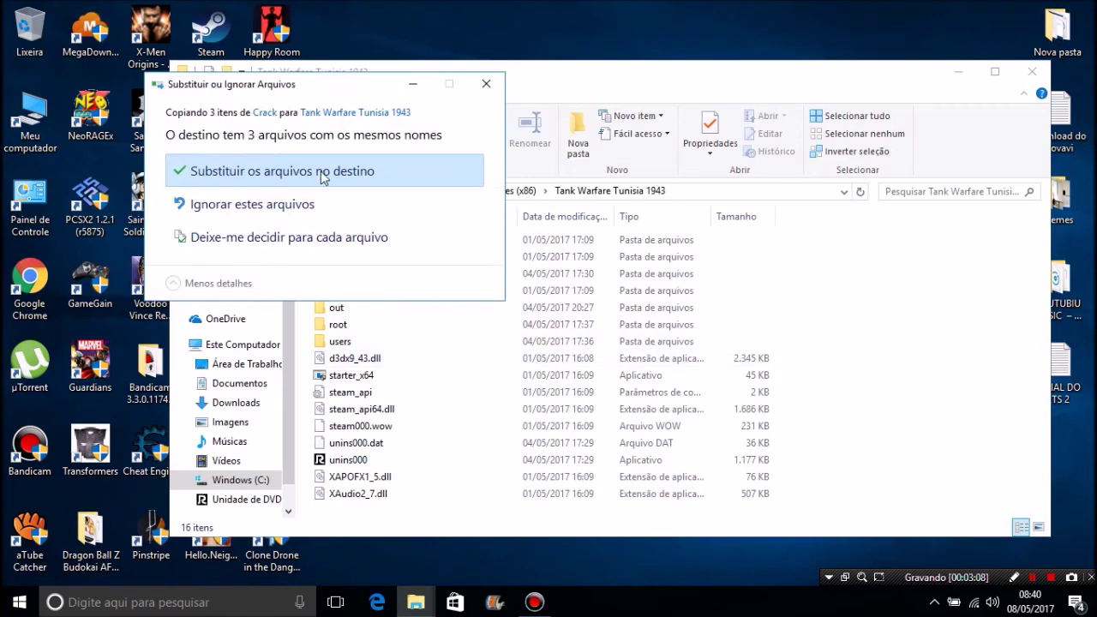
{"action": "left_click", "coordinate": [322, 175]}
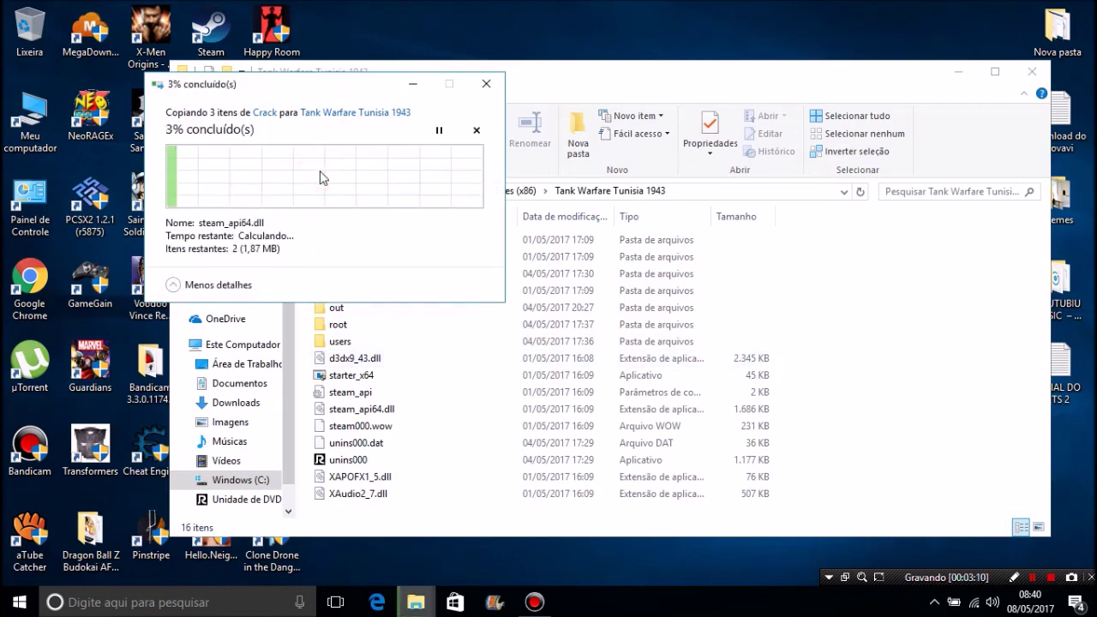
{"action": "left_click", "coordinate": [295, 212]}
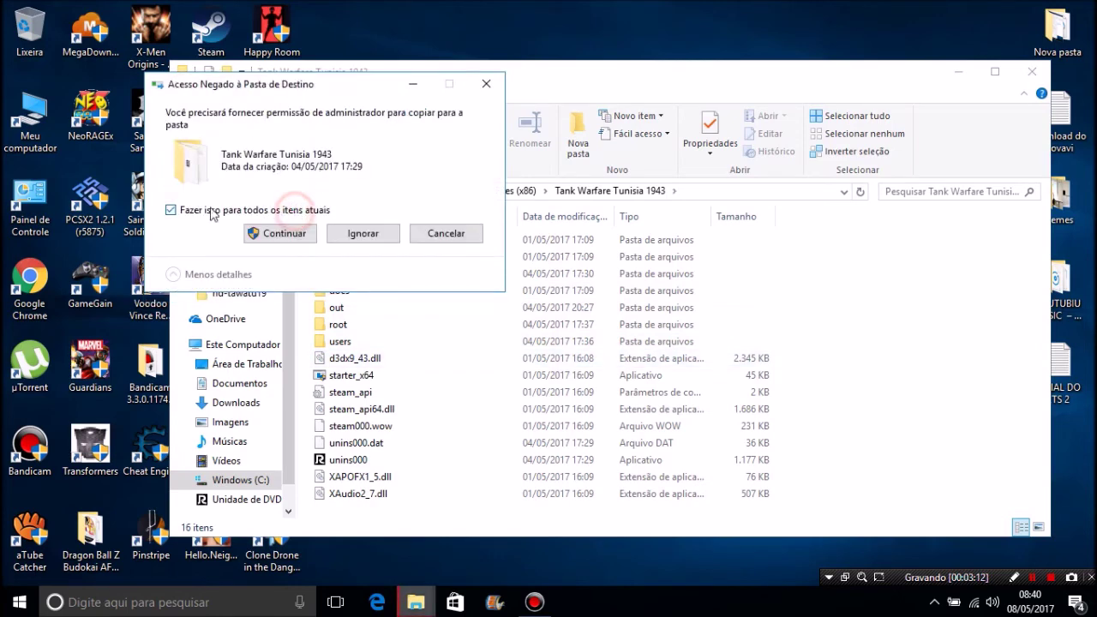
{"action": "left_click", "coordinate": [286, 237]}
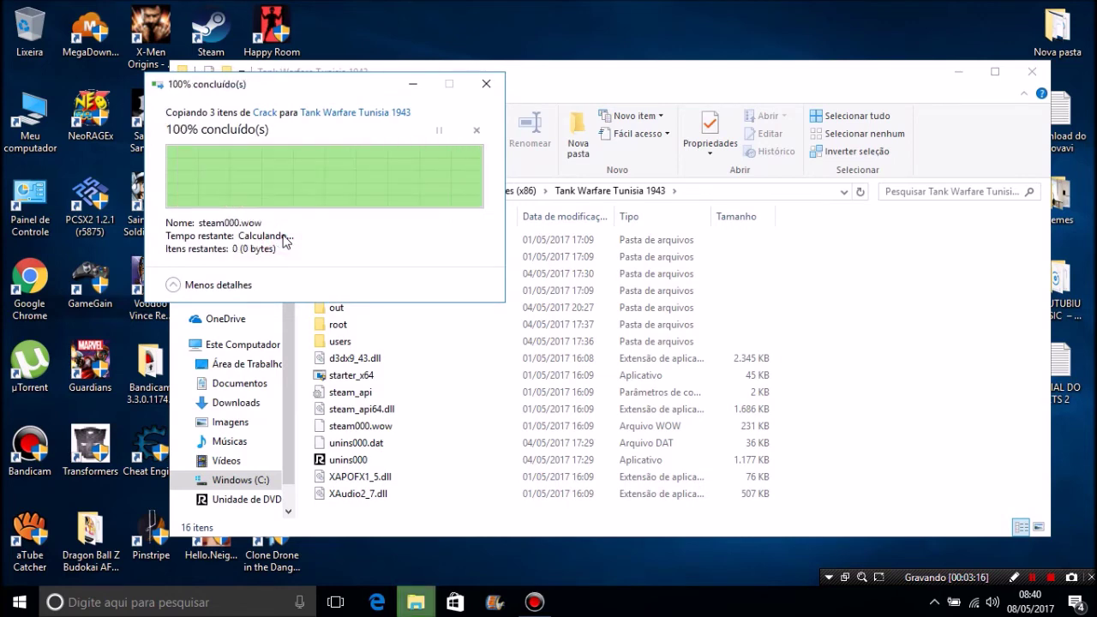
{"action": "left_click", "coordinate": [518, 442]}
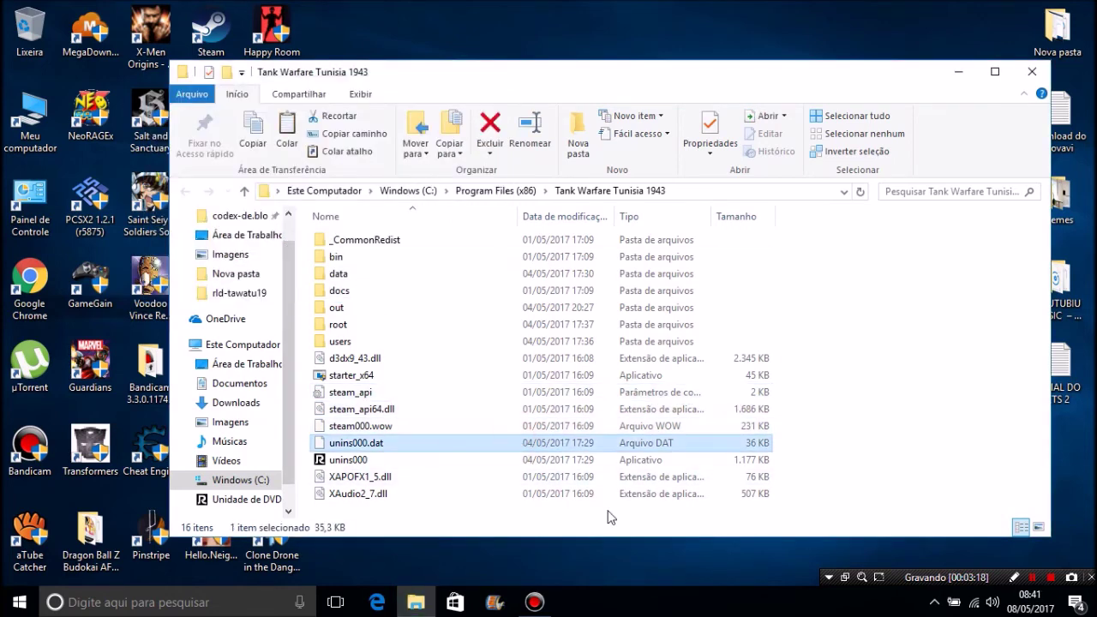
{"action": "left_click", "coordinate": [1032, 71]}
Set the Tank Warfare Tunisia 1943 shortcut to run as administrator in its compatibility properties and apply the setting.
{"action": "left_click", "coordinate": [453, 283]}
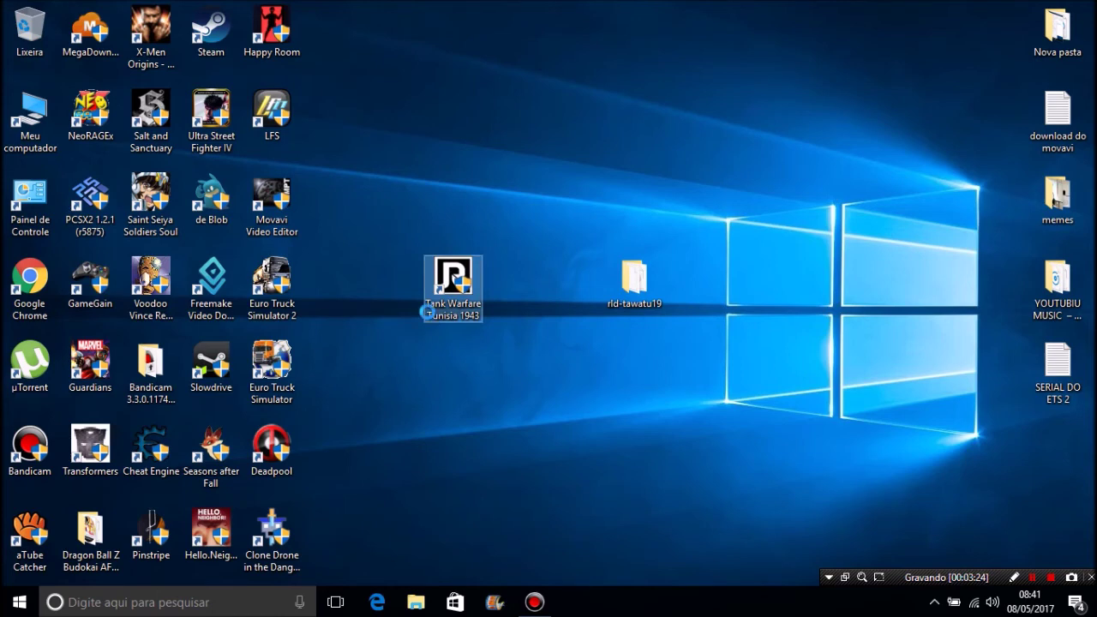
{"action": "right_click", "coordinate": [426, 312]}
{"action": "left_click", "coordinate": [489, 569]}
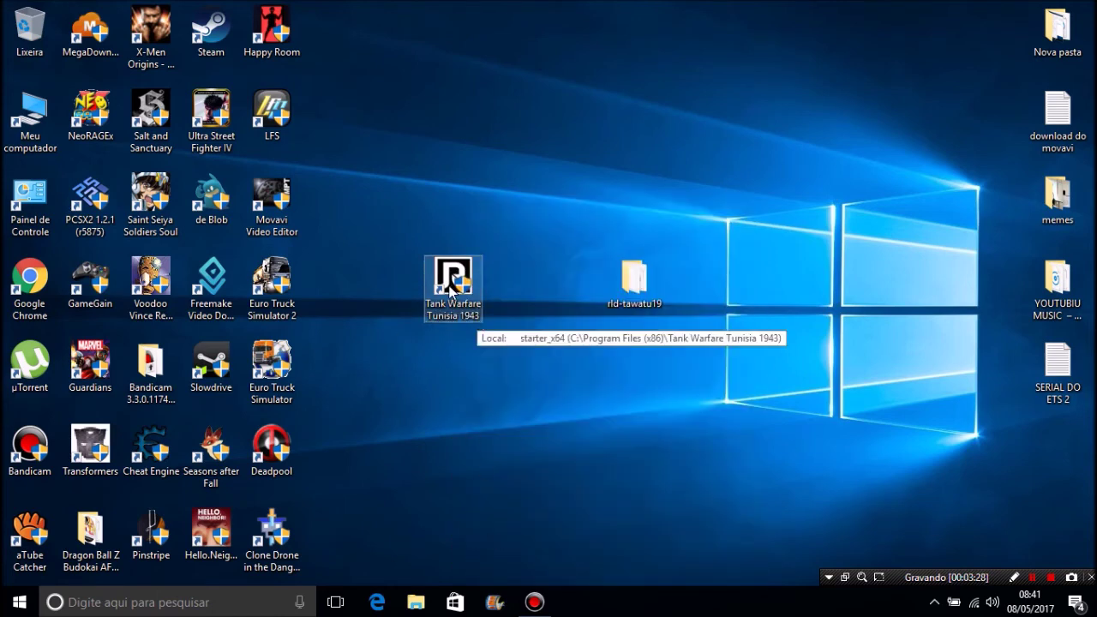
{"action": "left_click", "coordinate": [673, 208]}
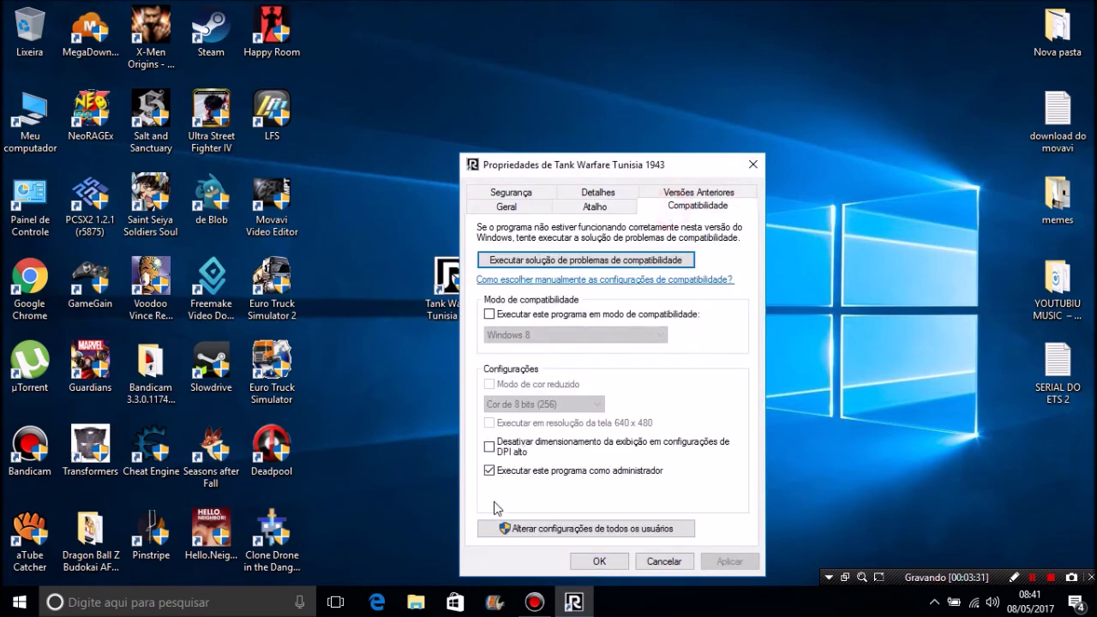
{"action": "left_click", "coordinate": [490, 474]}
{"action": "left_click", "coordinate": [489, 474]}
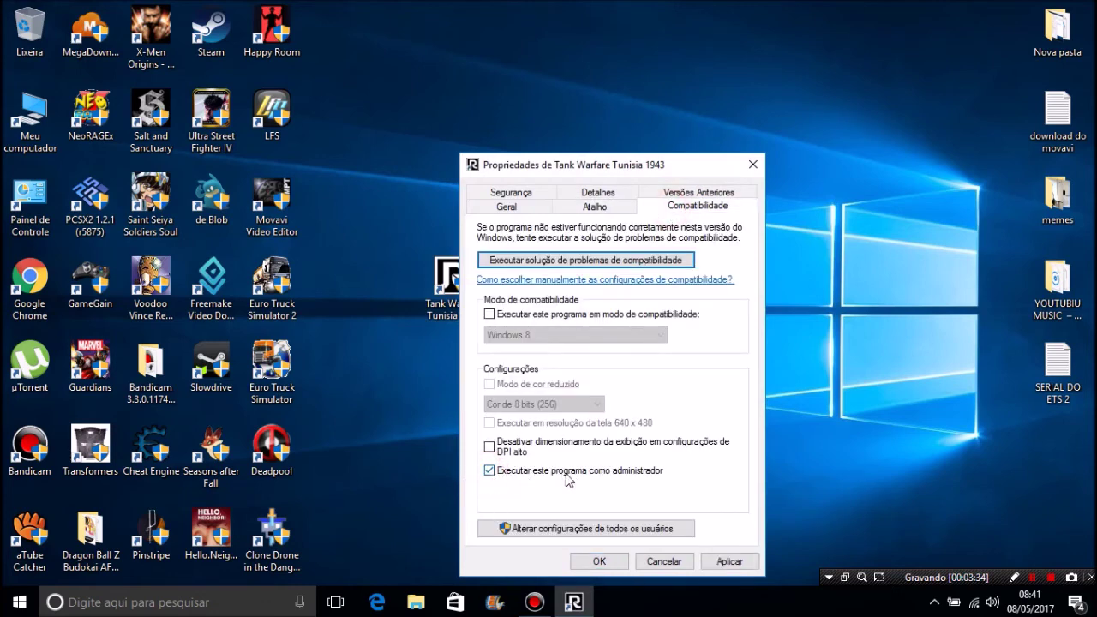
{"action": "left_click", "coordinate": [728, 561]}
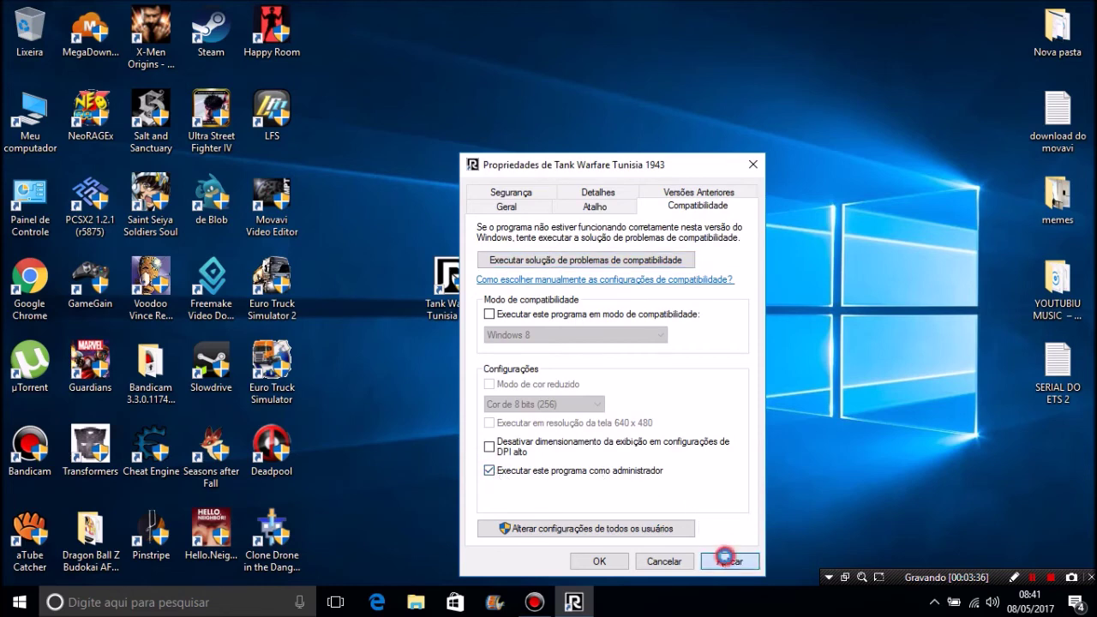
{"action": "left_click", "coordinate": [600, 559]}
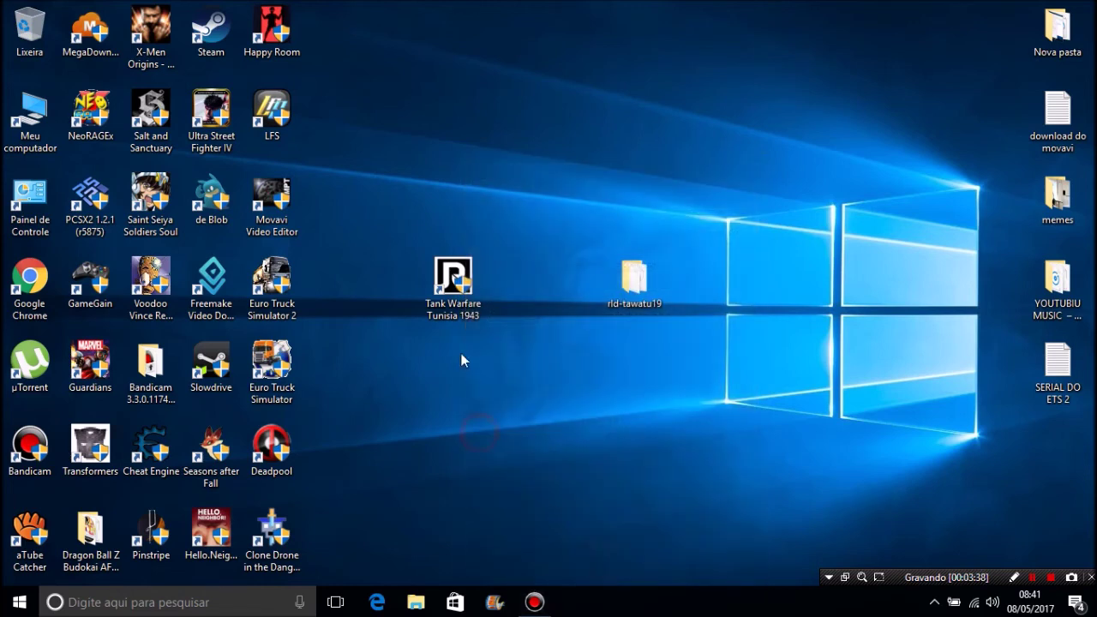
Move the Tank Warfare Tunisia 1943 shortcut beside Happy Room on the desktop and the rld-tawatu19 folder up into the same row.
{"action": "left_click", "coordinate": [455, 286]}
{"action": "left_click_drag", "start_coordinate": [392, 164], "coordinate": [332, 34]}
{"action": "left_click_drag", "start_coordinate": [500, 317], "coordinate": [4, 4]}
{"action": "left_click", "coordinate": [493, 307]}
{"action": "left_click_drag", "start_coordinate": [478, 368], "coordinate": [4, 4]}
{"action": "left_click", "coordinate": [435, 396]}
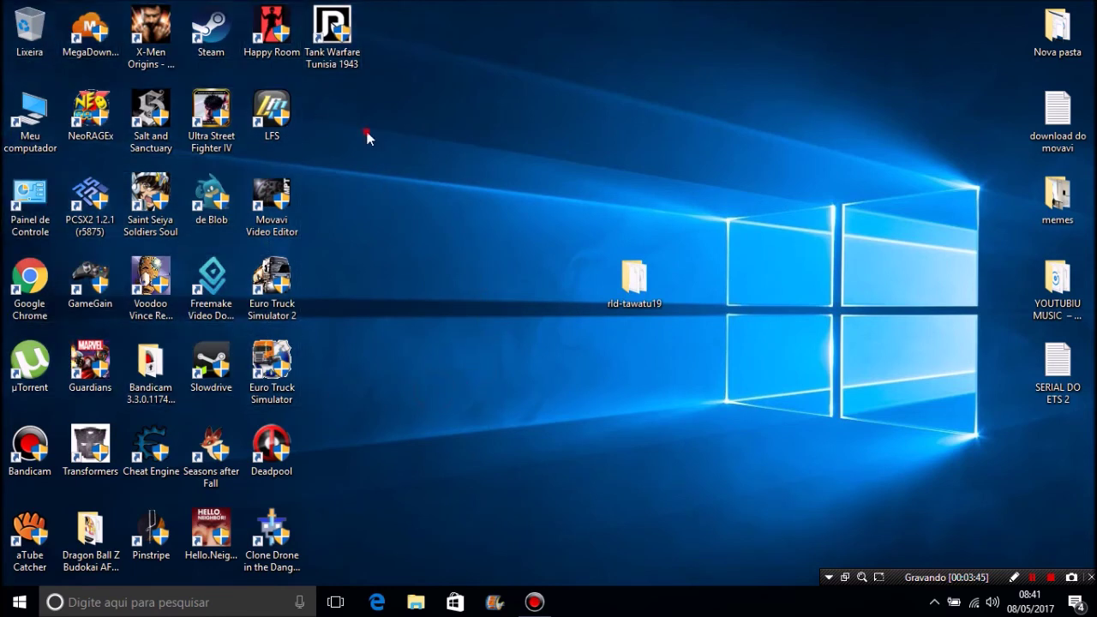
{"action": "left_click_drag", "start_coordinate": [636, 279], "coordinate": [588, 53]}
{"action": "left_click", "coordinate": [515, 176]}
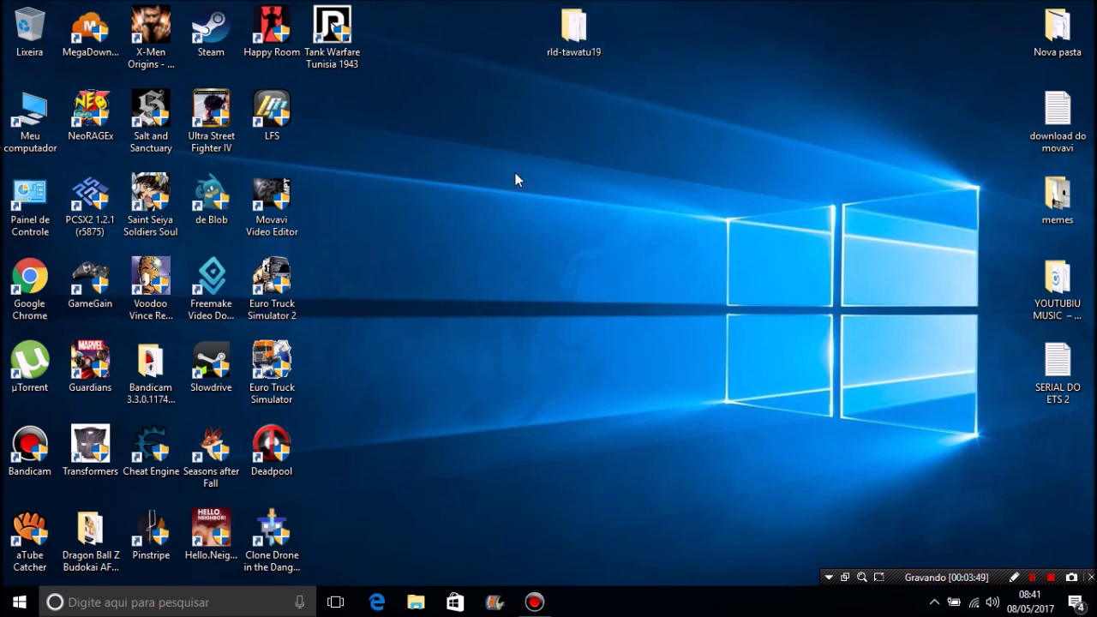